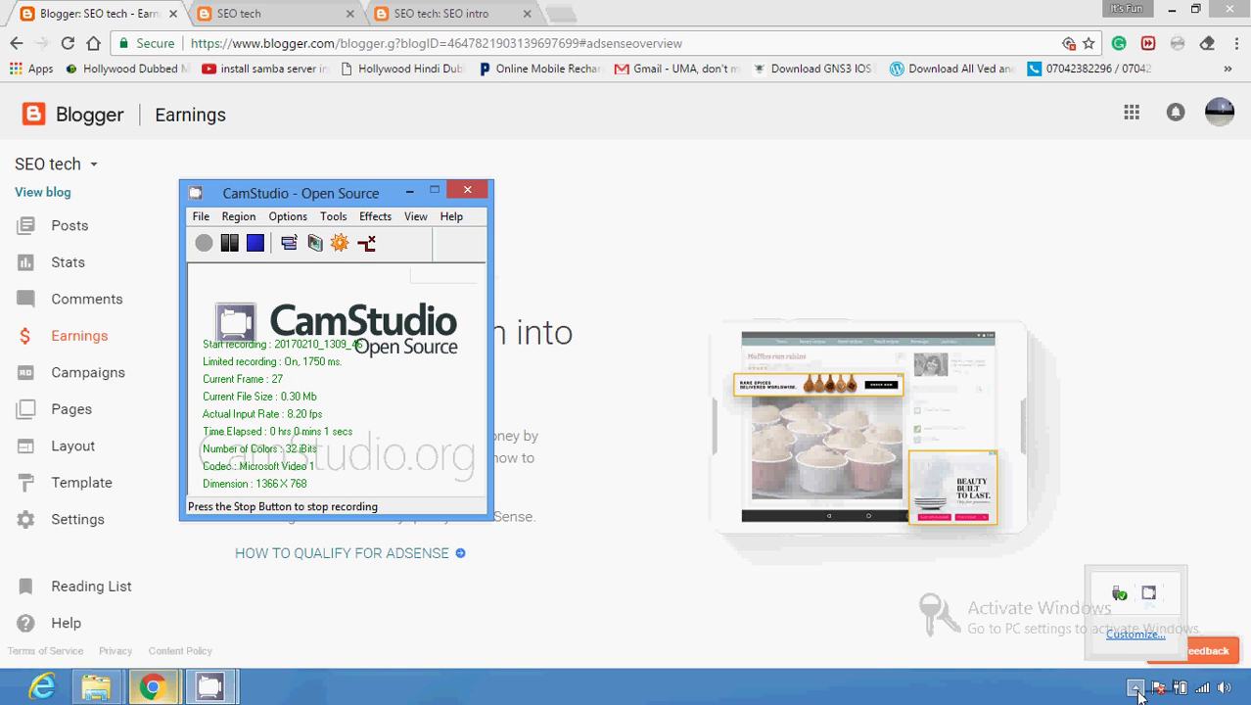
Minimize the screen recorder and open the SEO tech blog's Campaigns section.
left_click(410, 192)
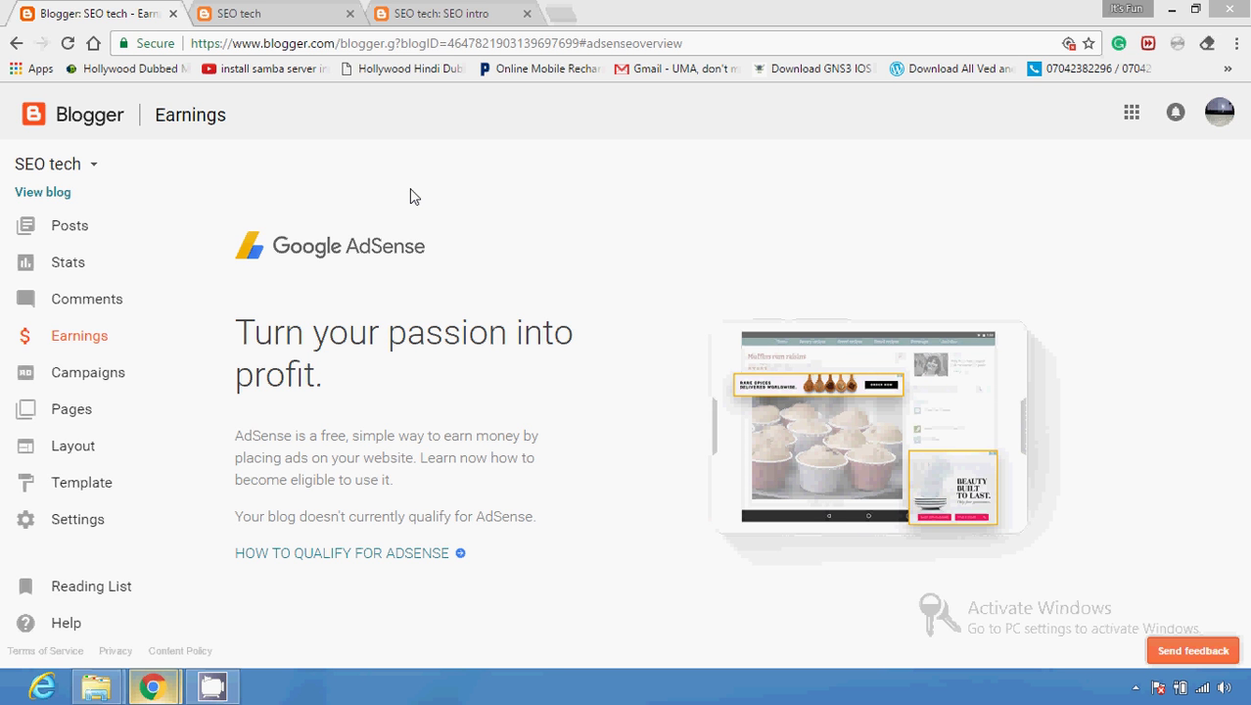
left_click(158, 229)
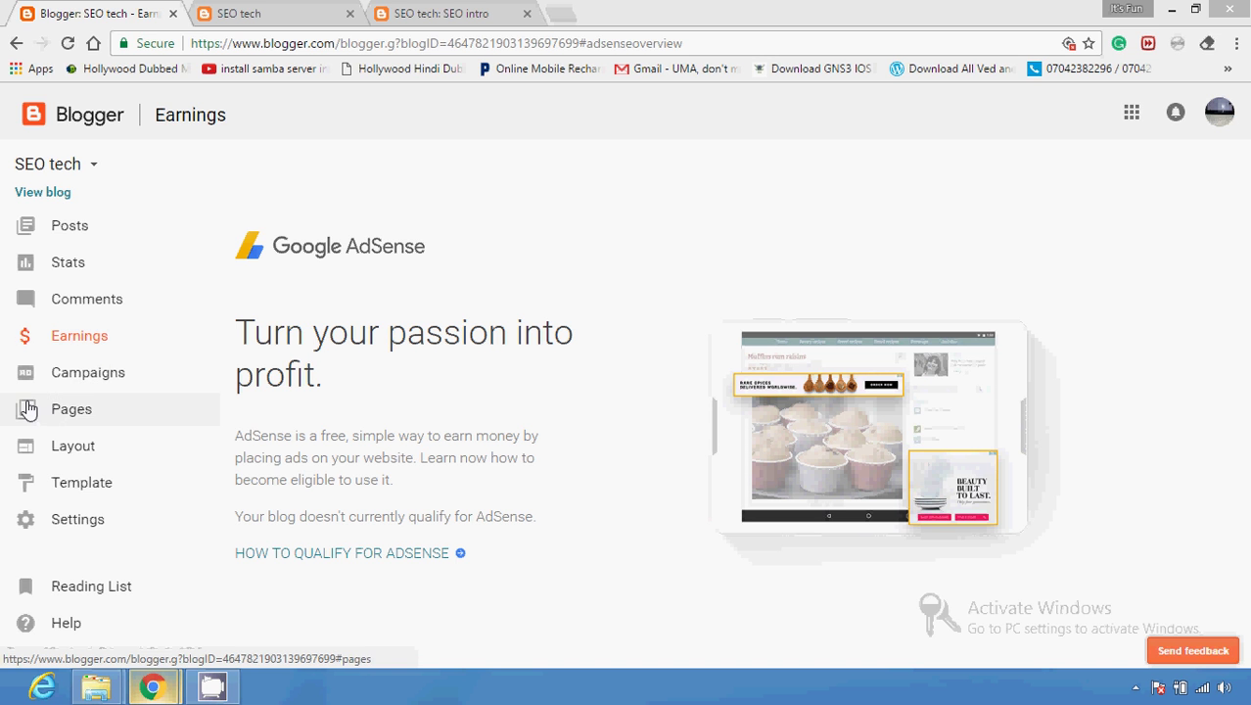
left_click(79, 384)
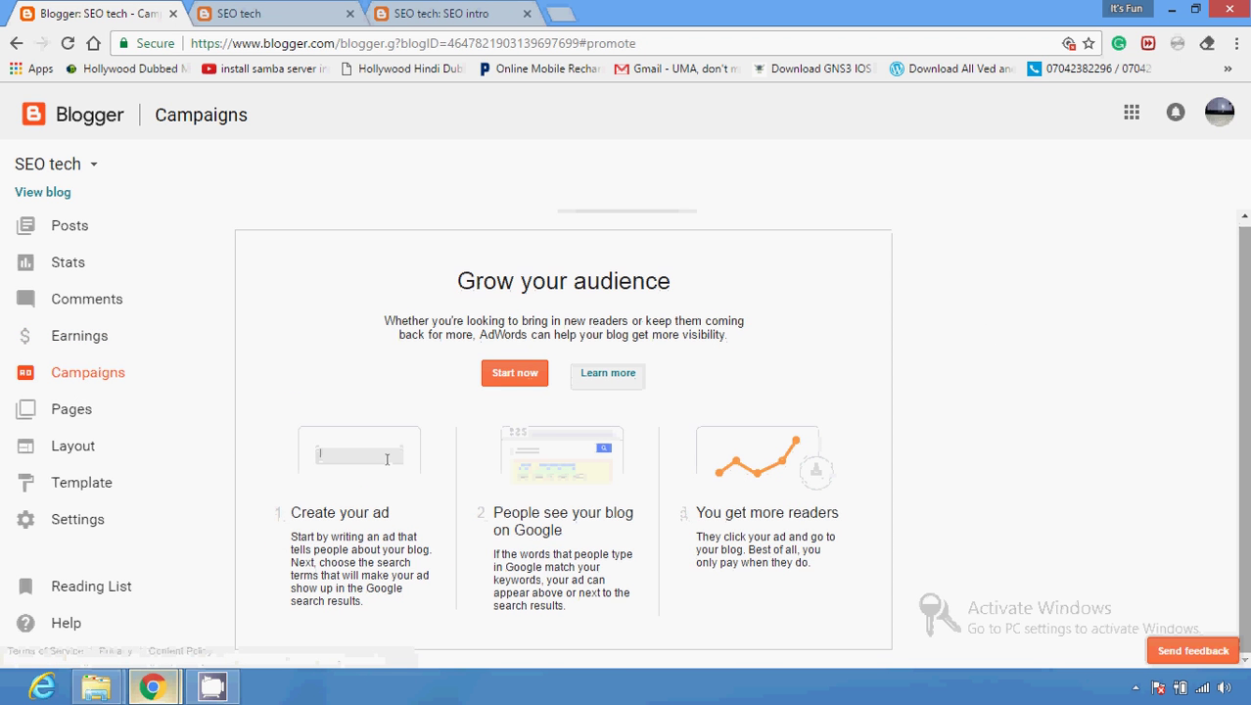
Search Google for "google adwords" in a new browser tab.
left_click(565, 15)
type("go")
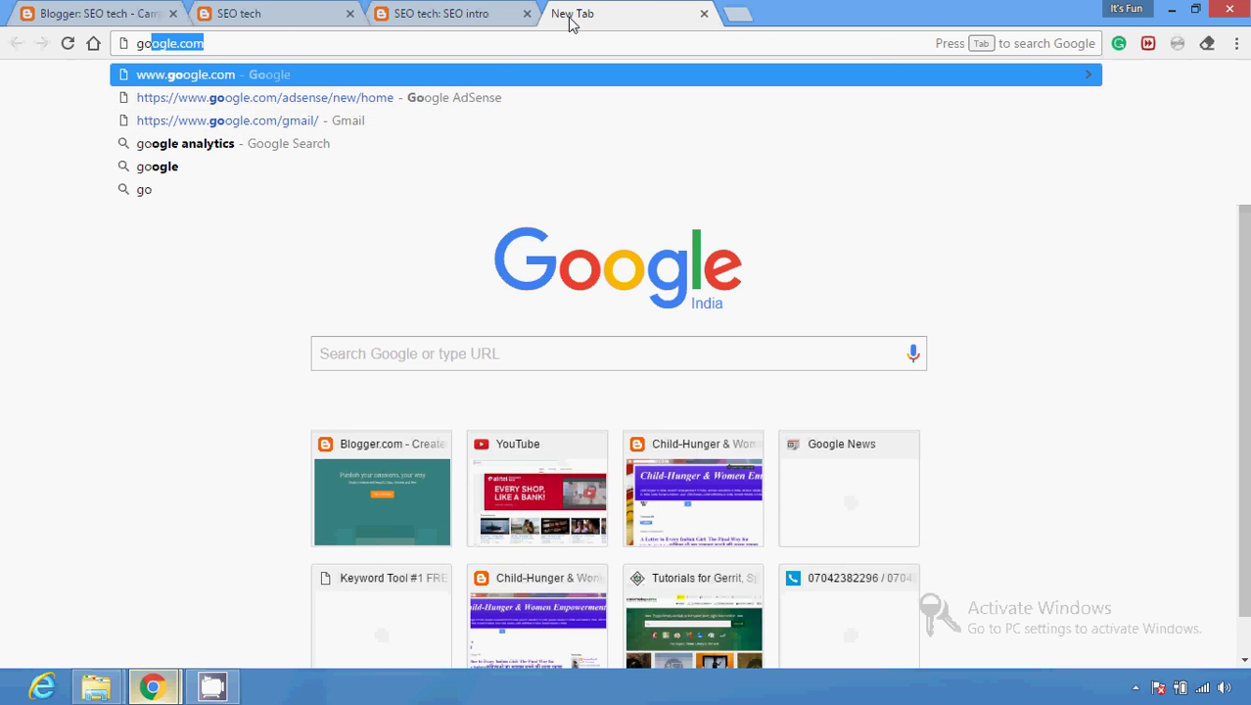
type("ogle.")
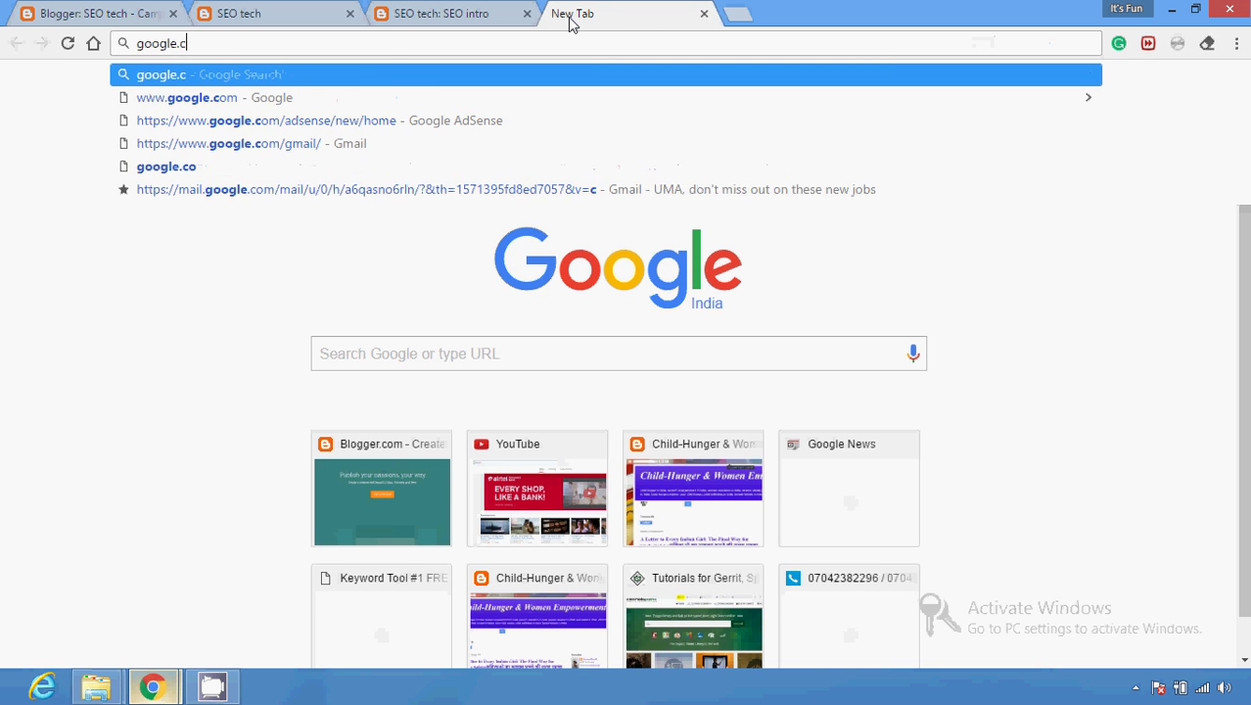
key("BackSpace")
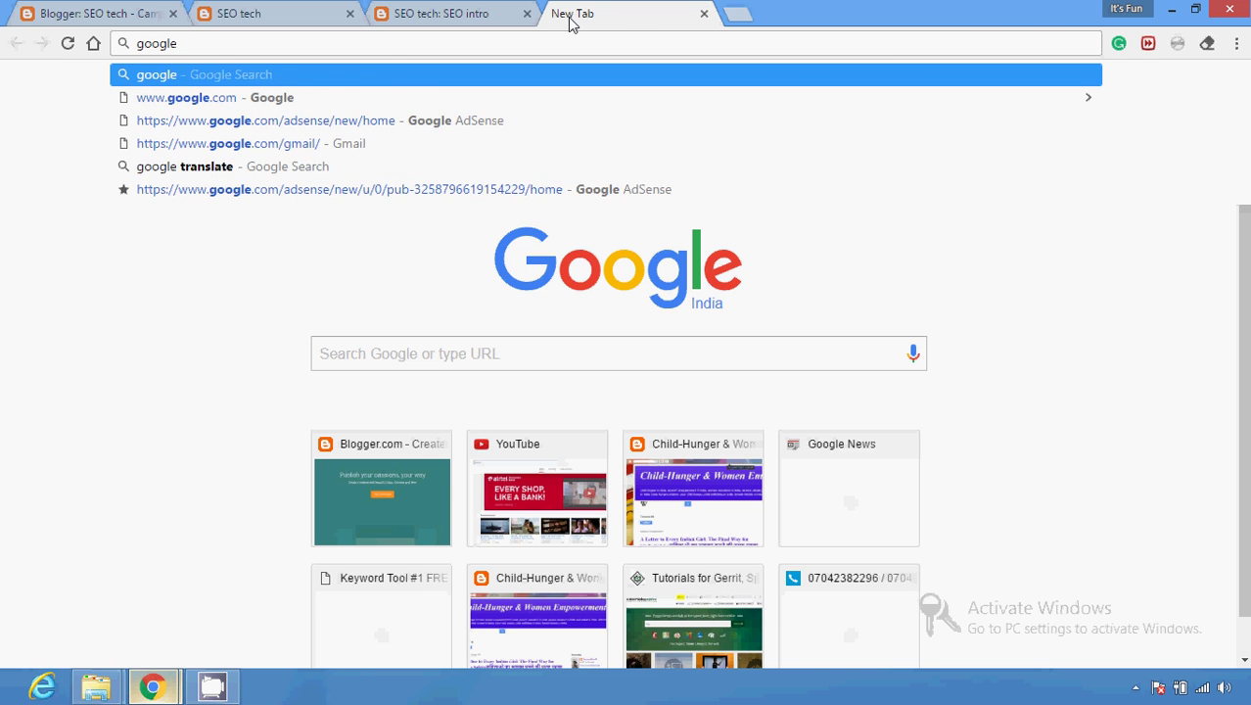
type("ad")
key("BackSpace")
key("Down")
key("Down")
key("Down")
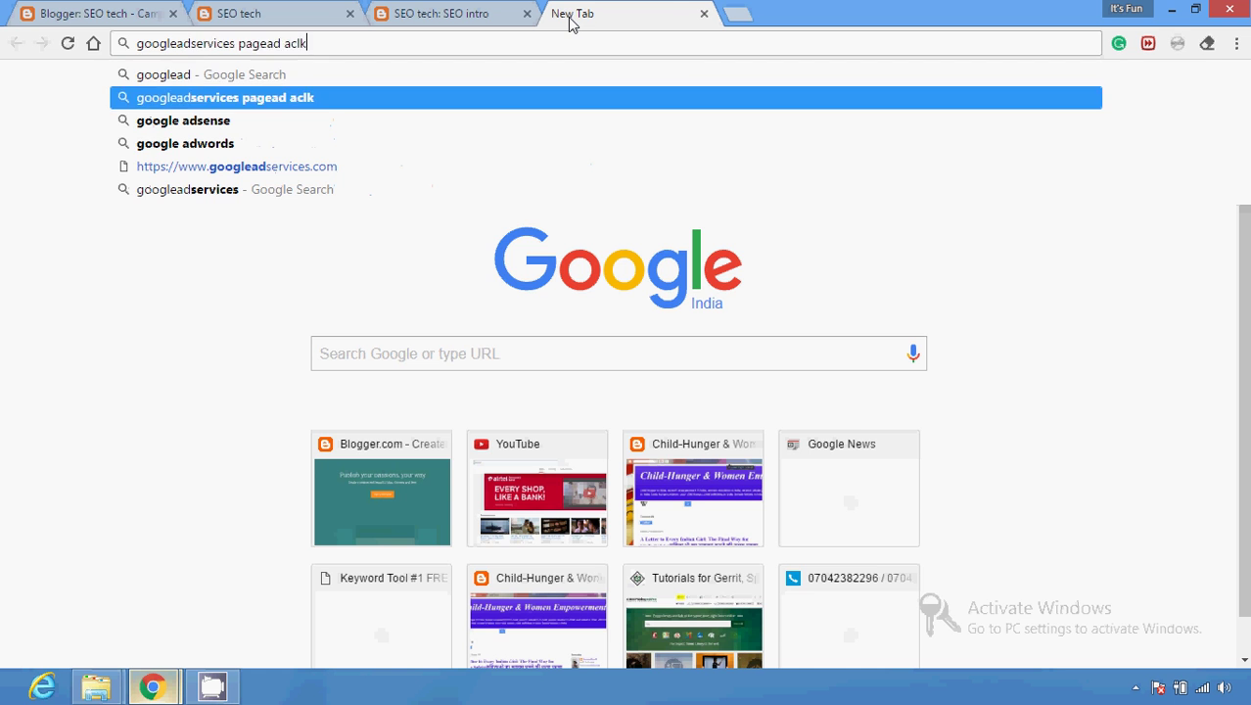
key("Return")
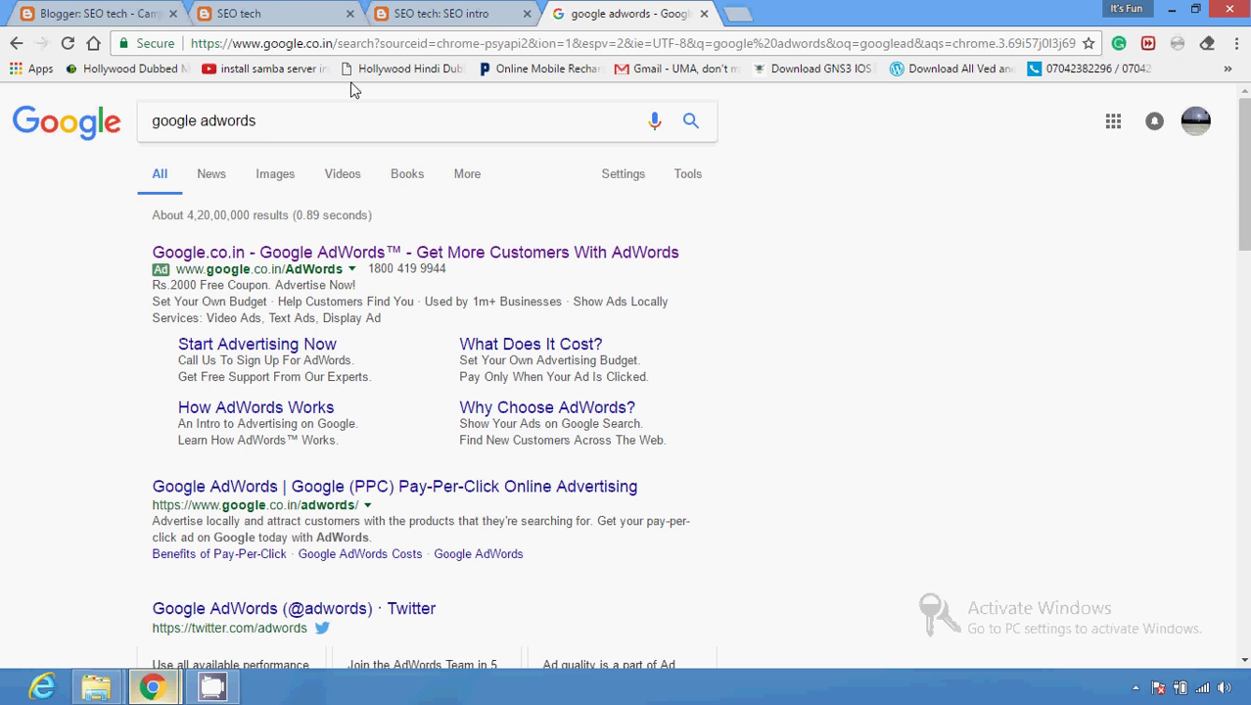
Examine the sponsored Google AdWords search result alongside the blog's Campaigns page, highlighting the ad's title and label.
left_click(122, 11)
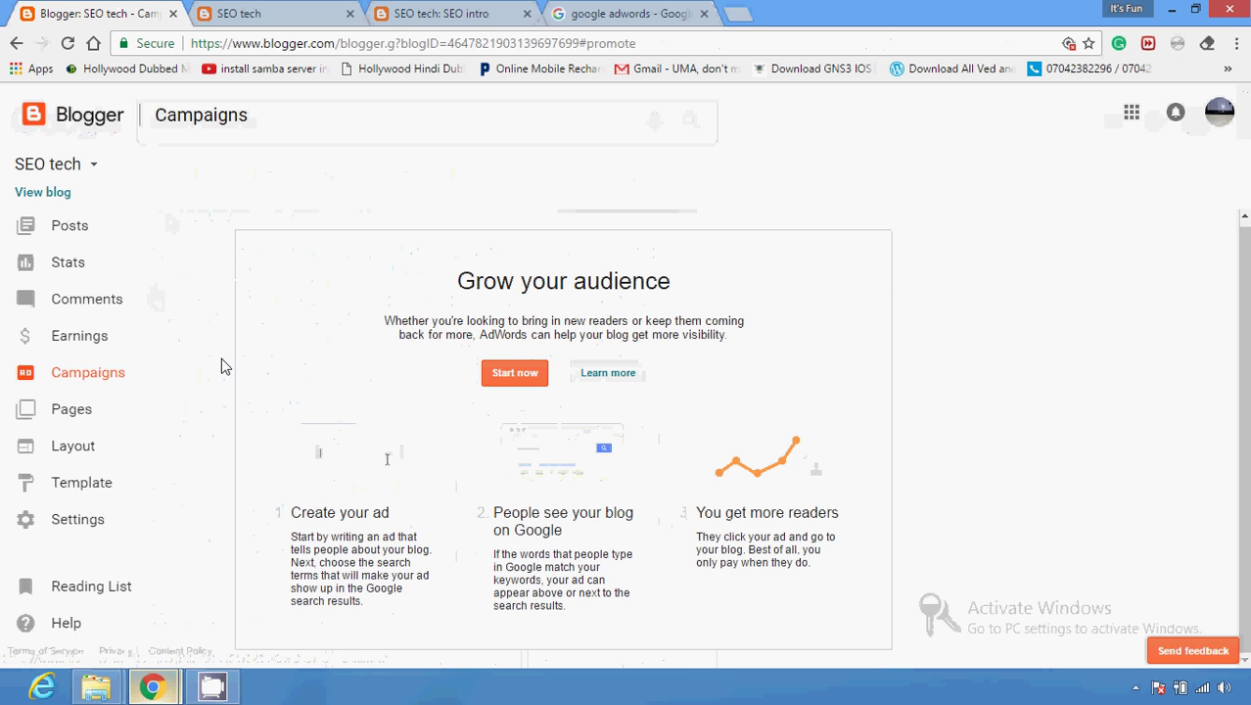
left_click(573, 12)
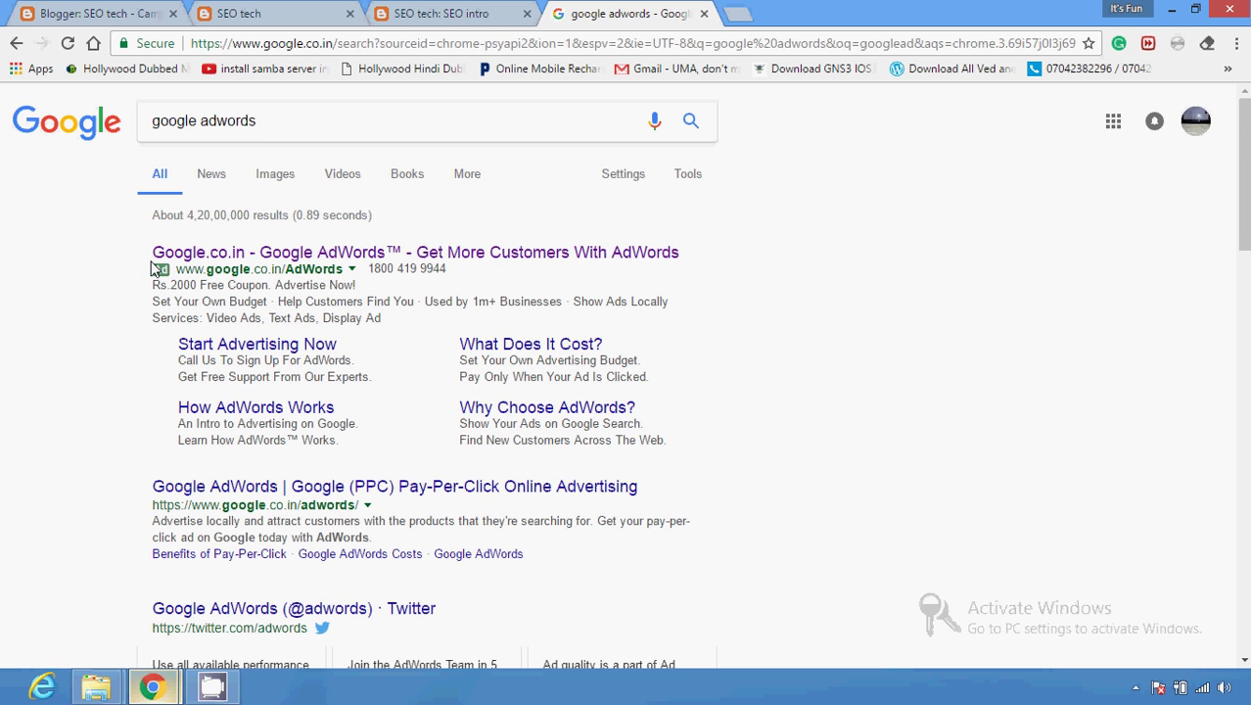
left_click_drag(125, 241, 171, 270)
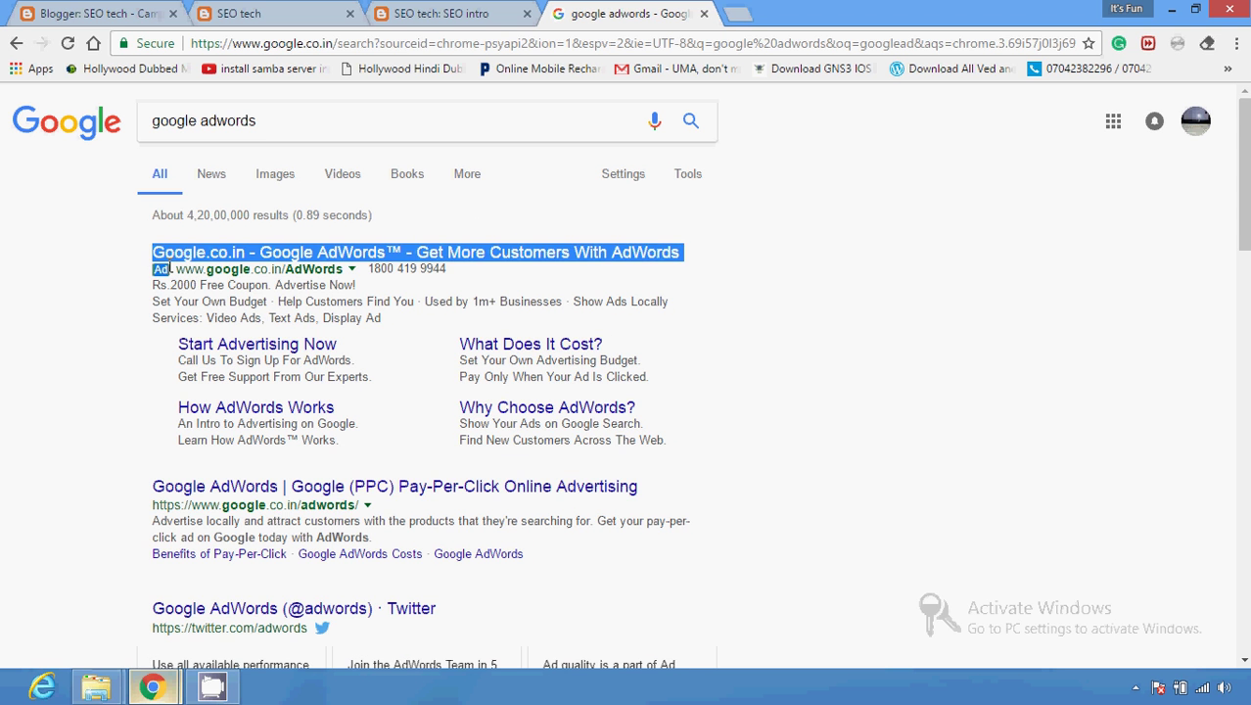
left_click(112, 246)
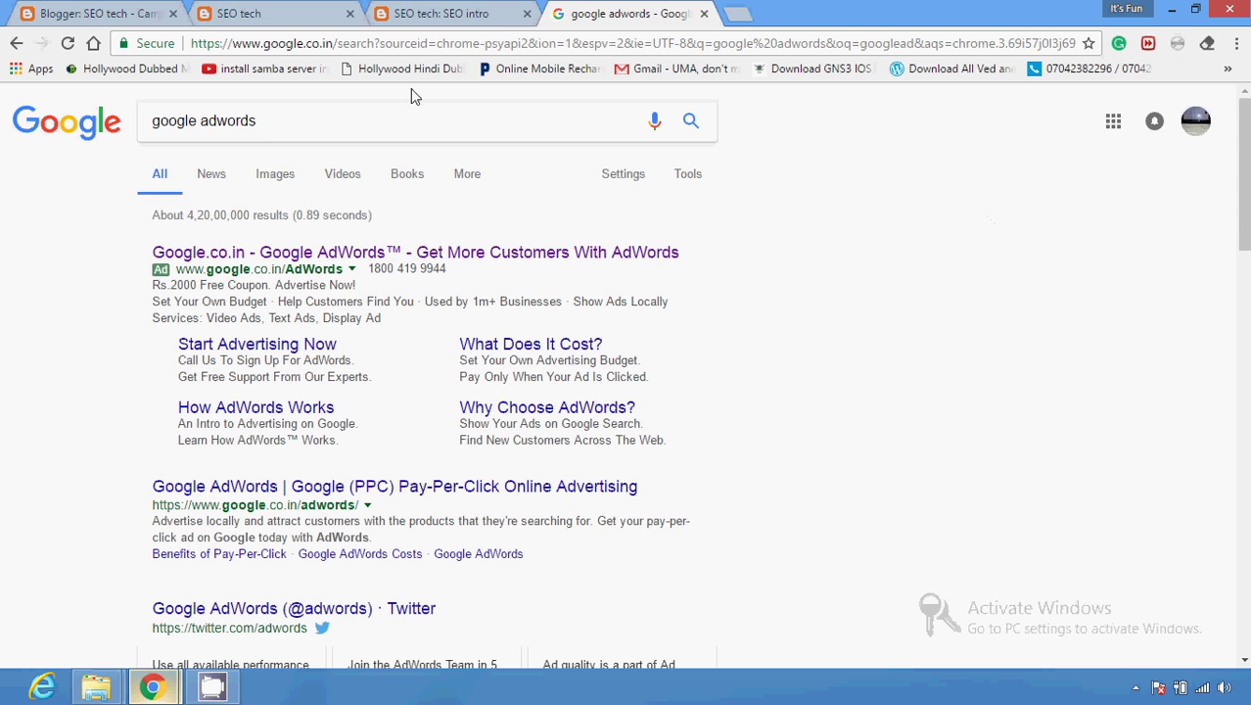
left_click(117, 12)
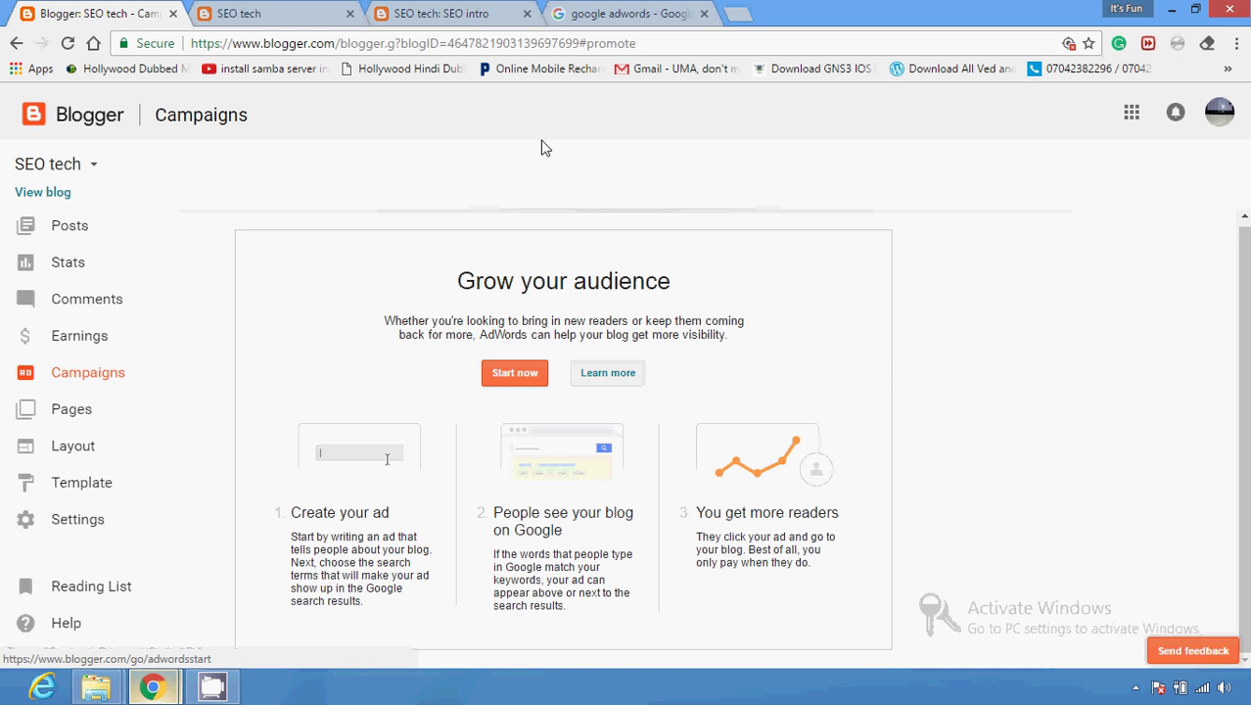
left_click(609, 9)
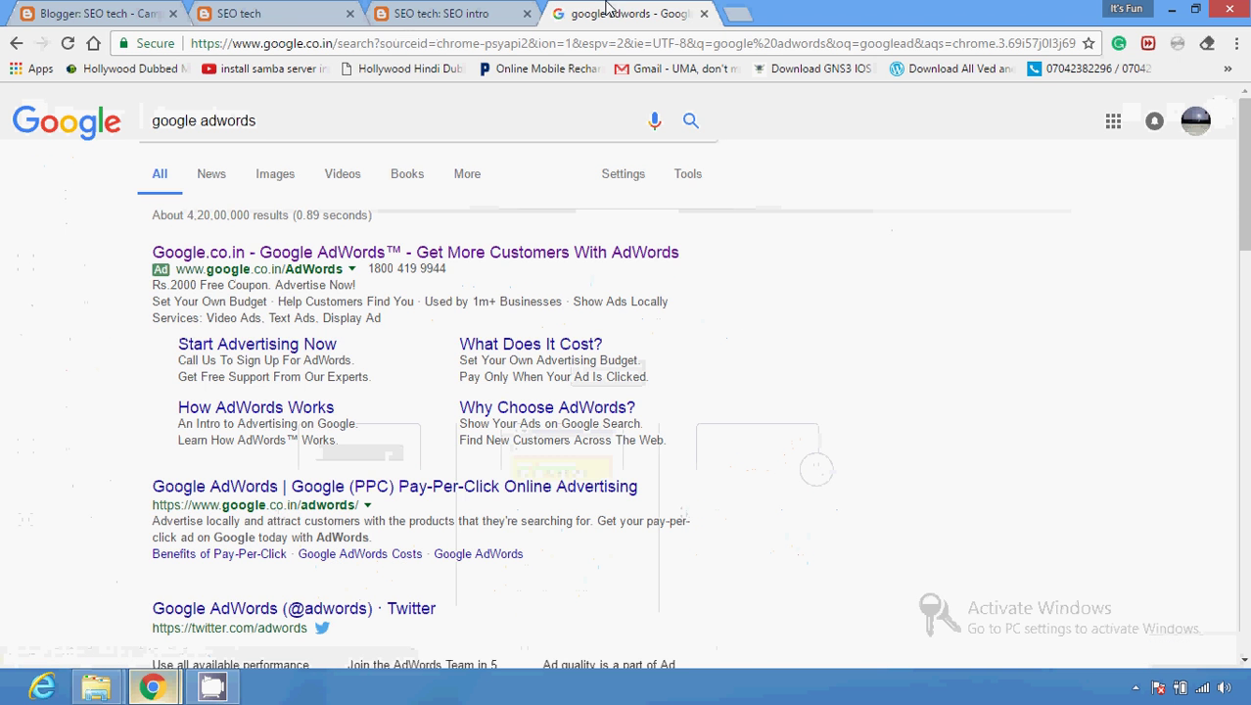
Return to the blog dashboard and create a new page in its Pages section.
left_click(119, 10)
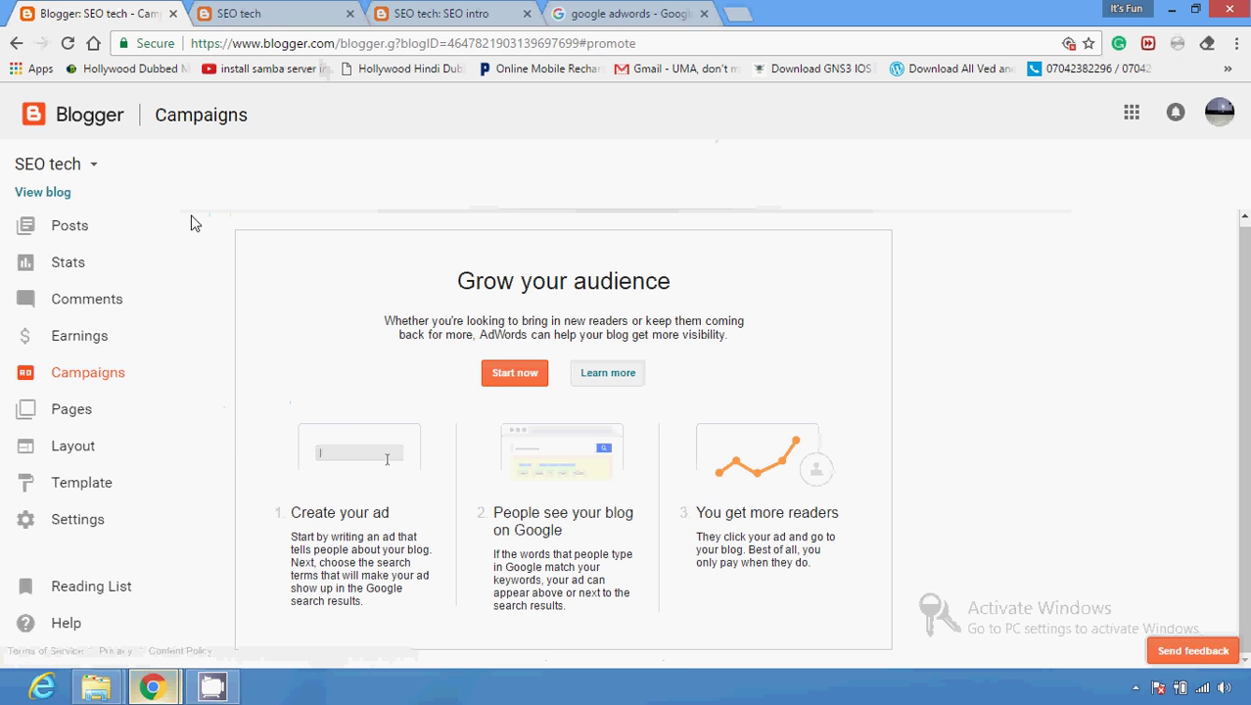
left_click(86, 409)
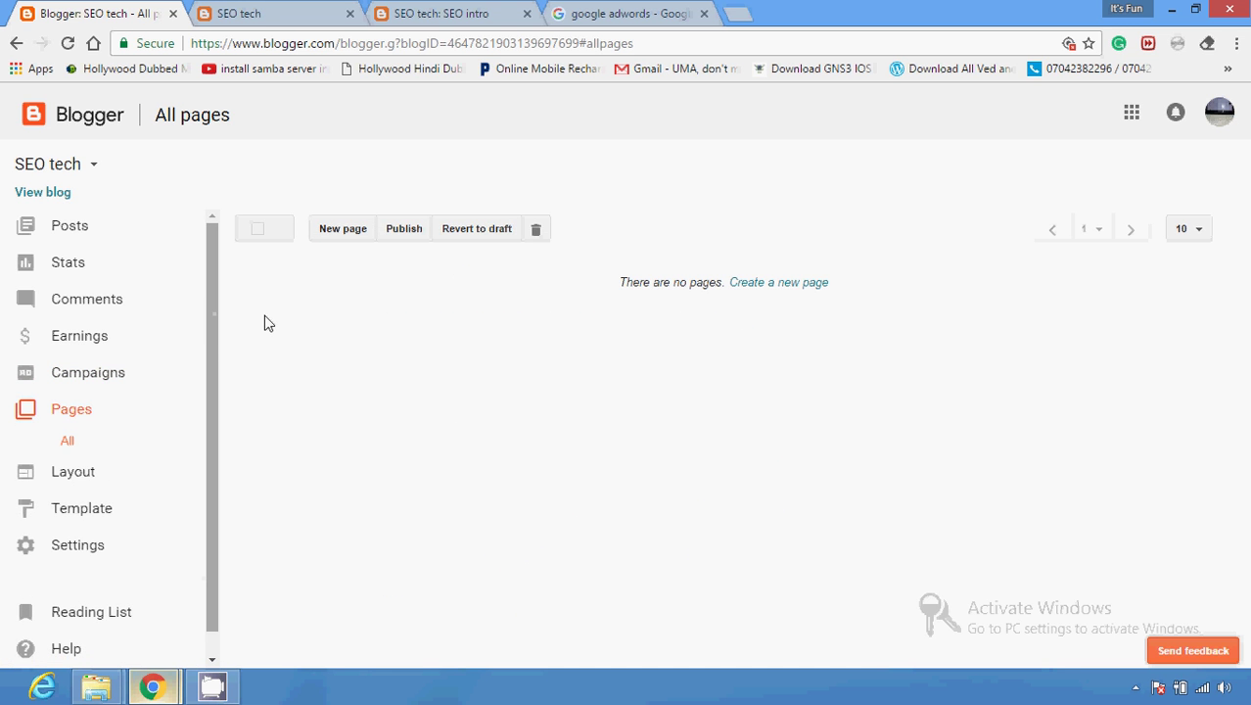
left_click(761, 284)
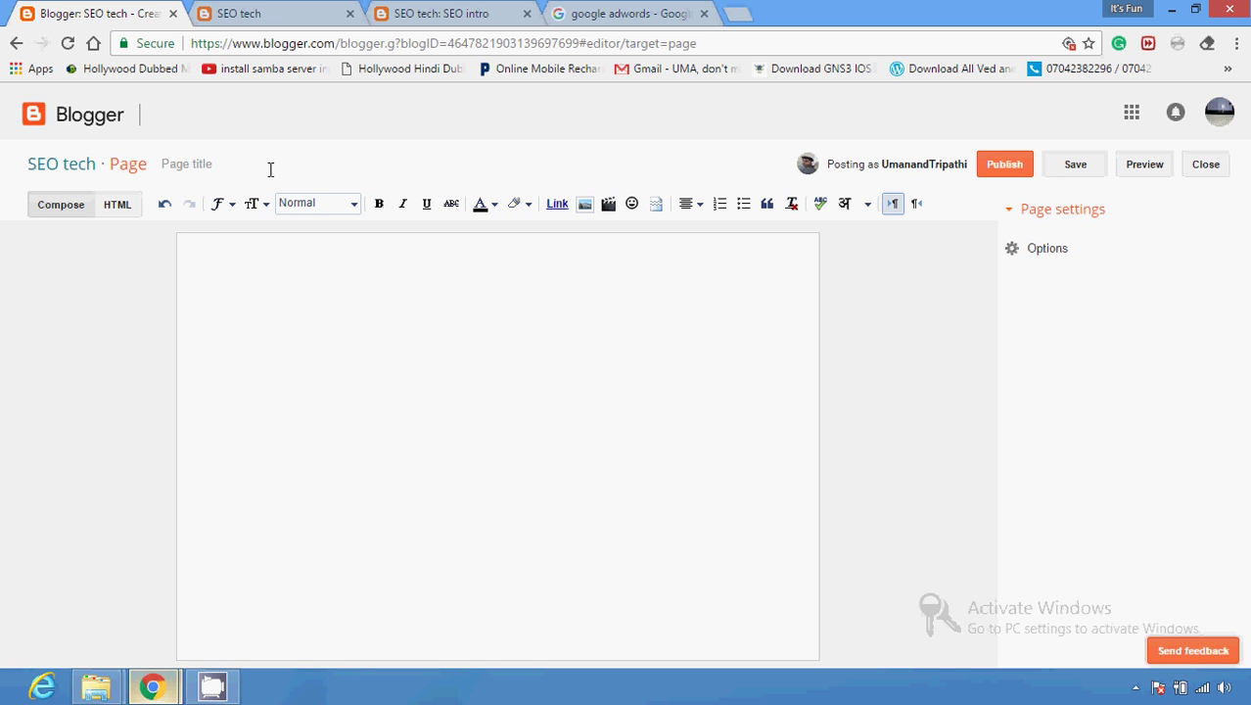
Enter "jbklj;;jjlil" as the new page's body text and "seo2" as its title.
left_click(258, 283)
type("jbklj::jjlil")
left_click(266, 162)
type("seo2")
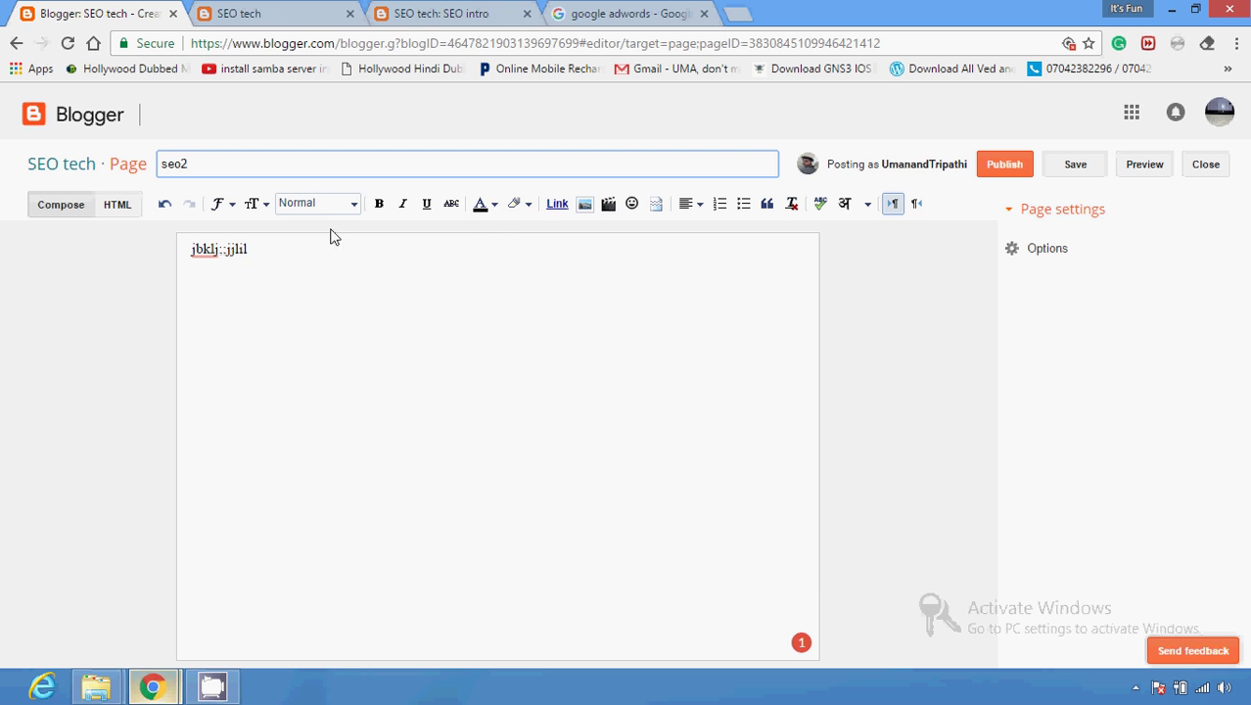
Inspect the page's HTML source in the editor, return to compose mode and show the page options.
left_click(117, 205)
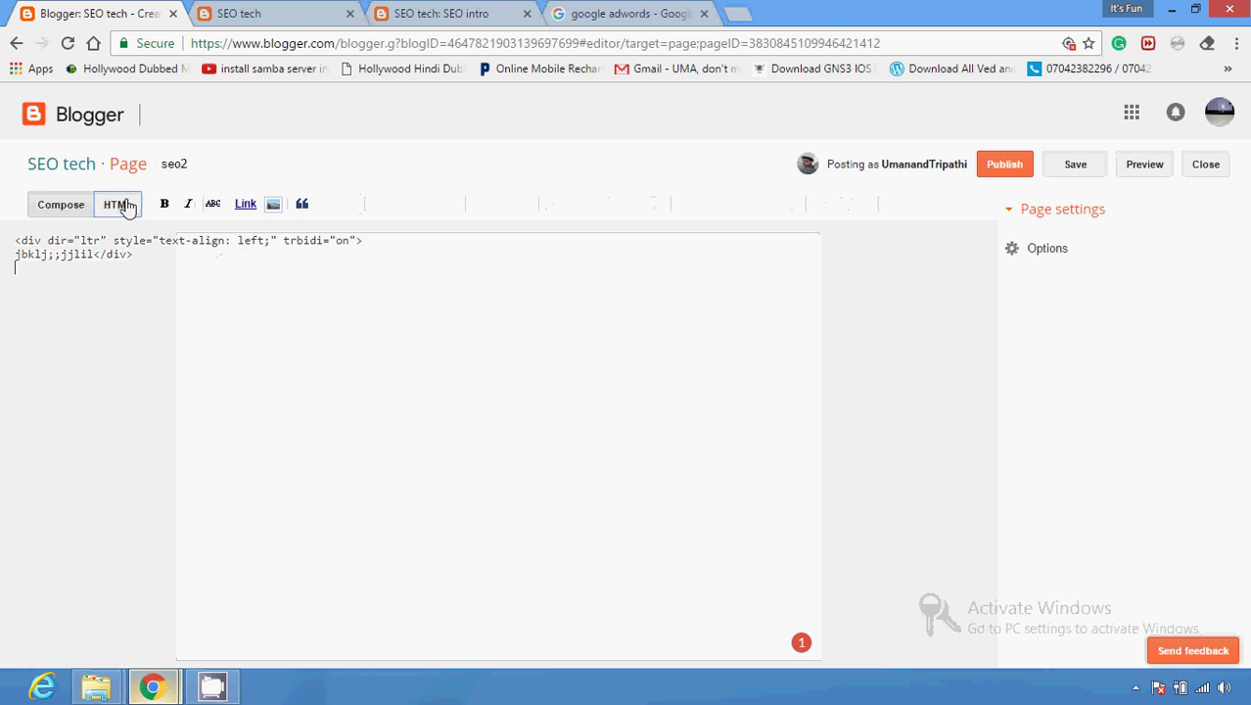
left_click(49, 207)
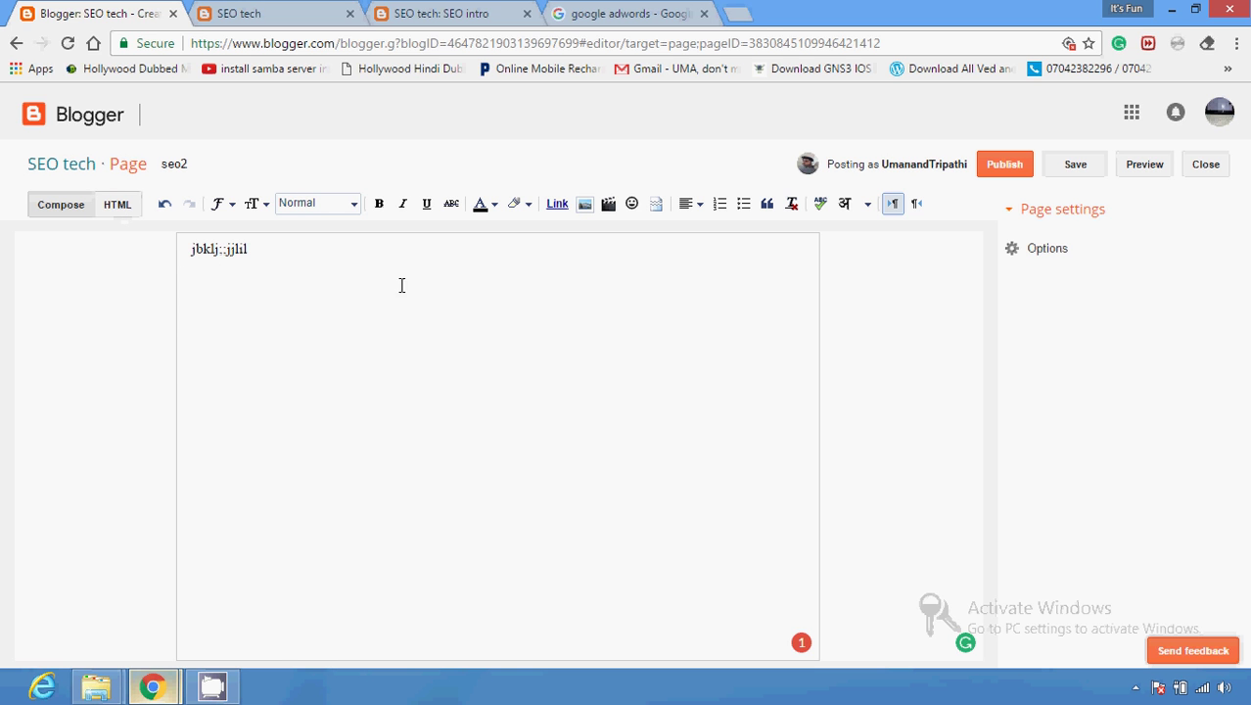
left_click(1007, 257)
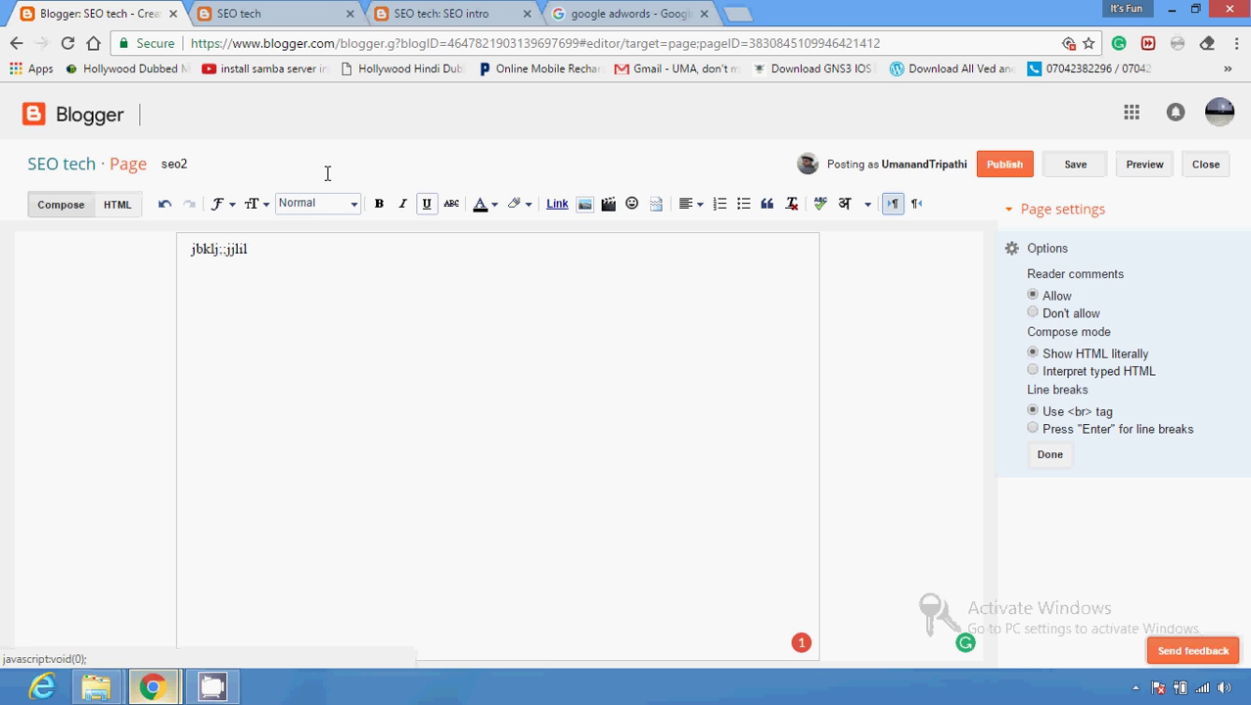
Publish the seo2 page and refresh the list of pages by visiting Posts and returning to Pages.
left_click(279, 166)
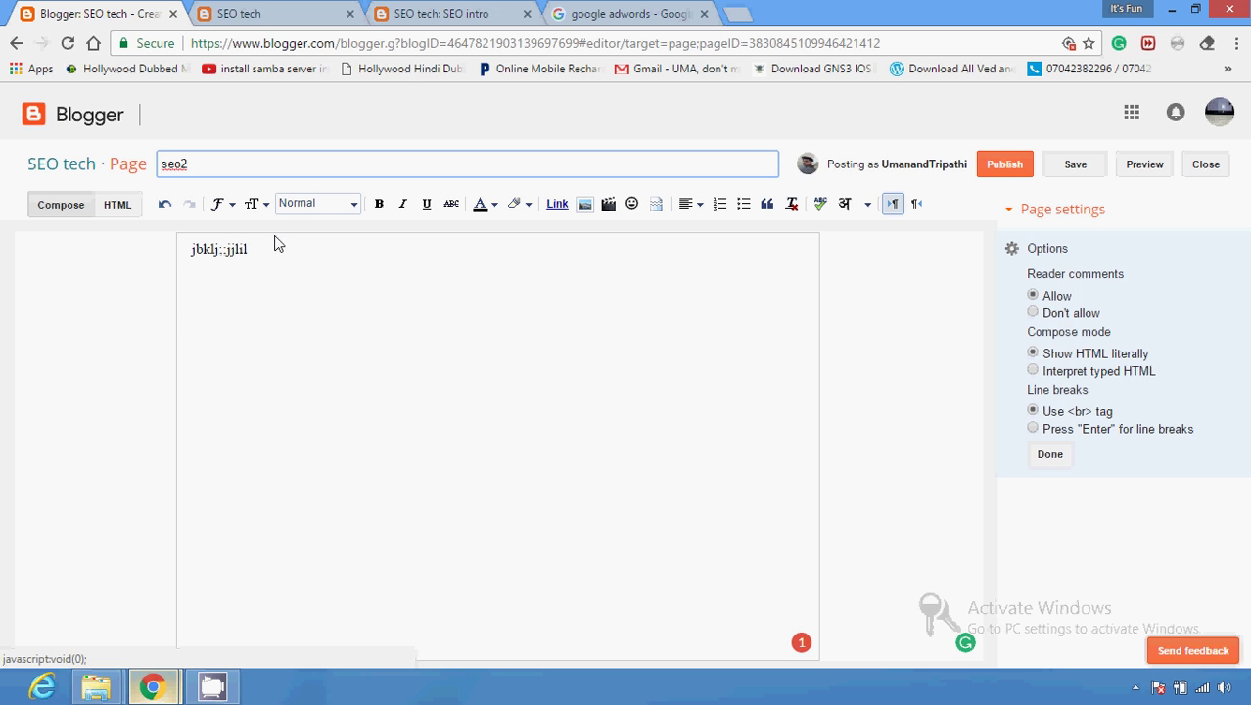
left_click(1006, 164)
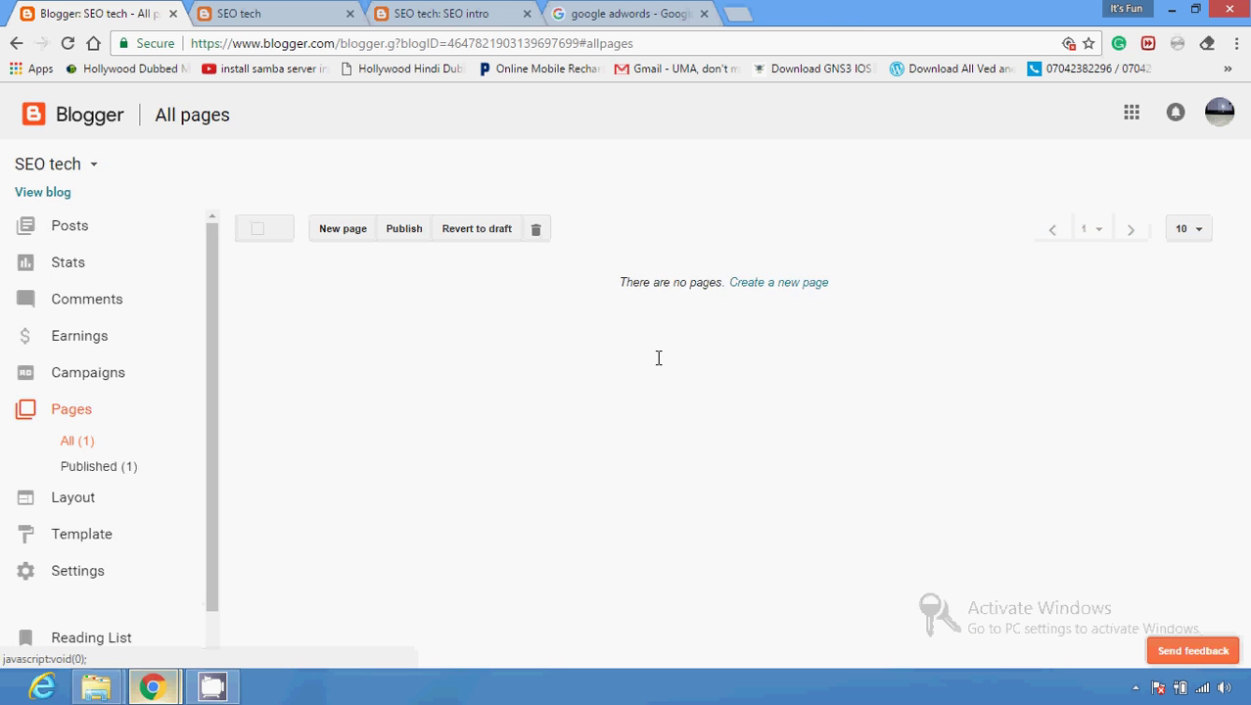
left_click(131, 235)
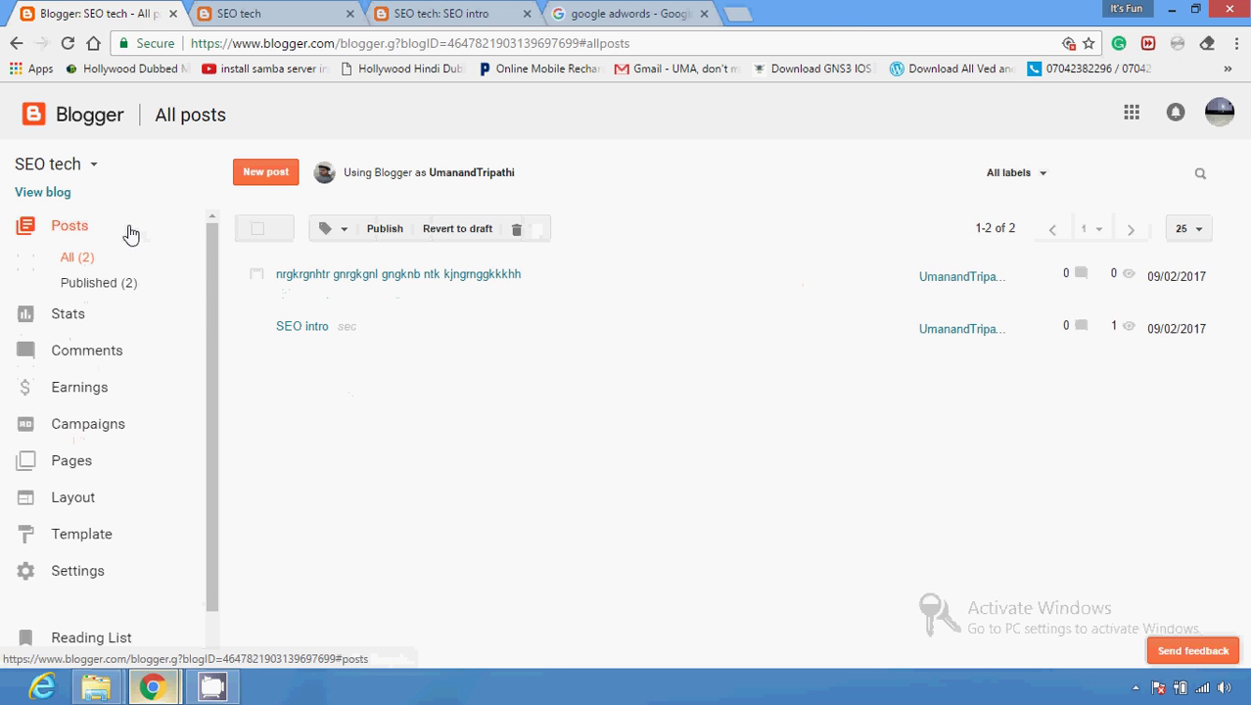
left_click(61, 465)
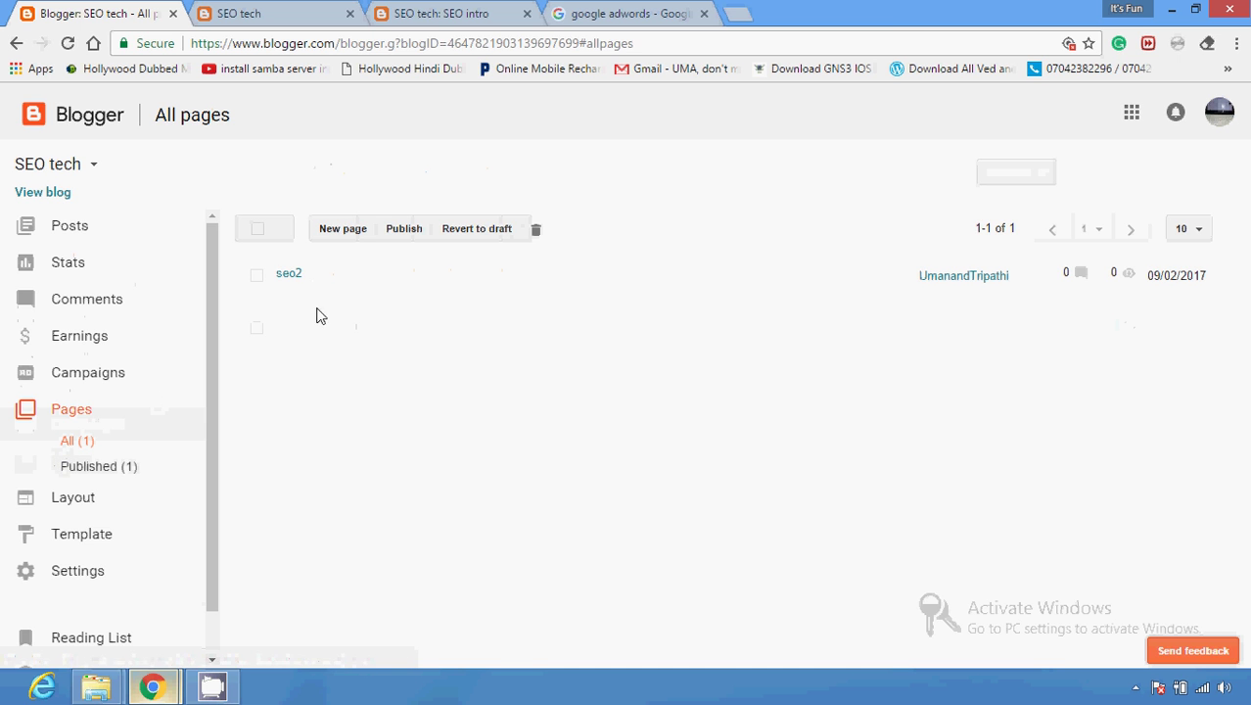
View the published seo2 page in a new browser tab.
right_click(330, 294)
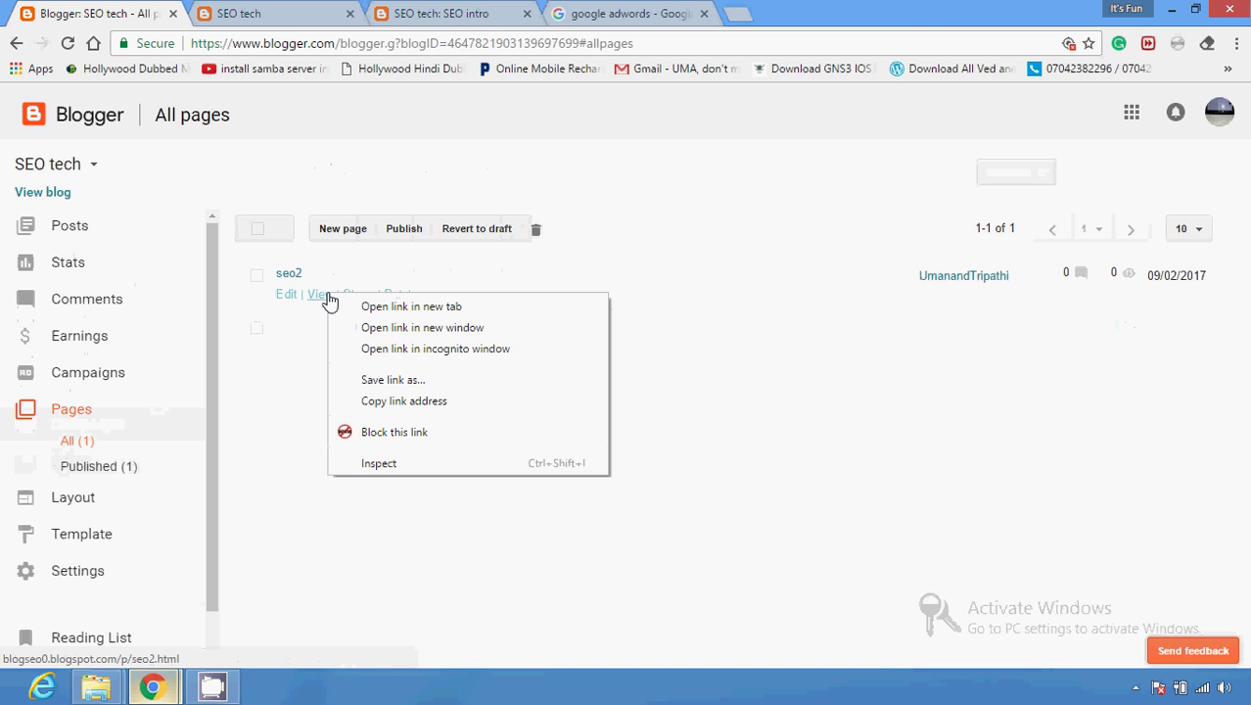
left_click(342, 306)
left_click(288, 19)
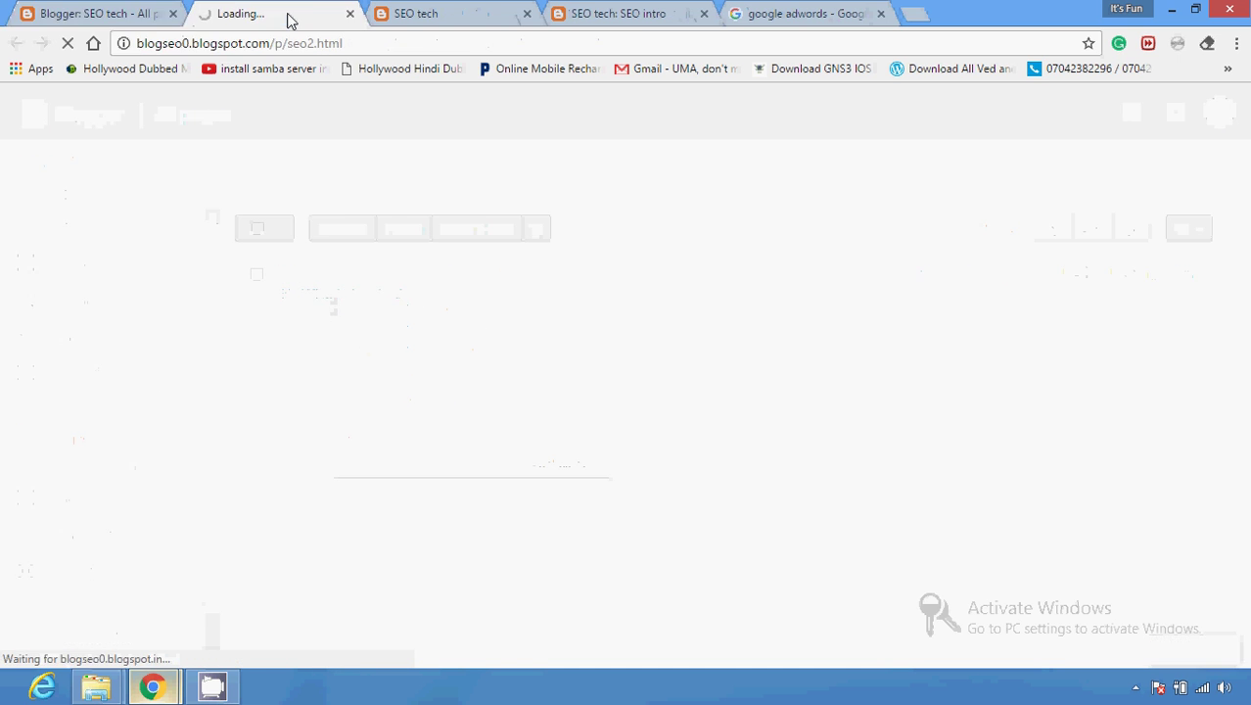
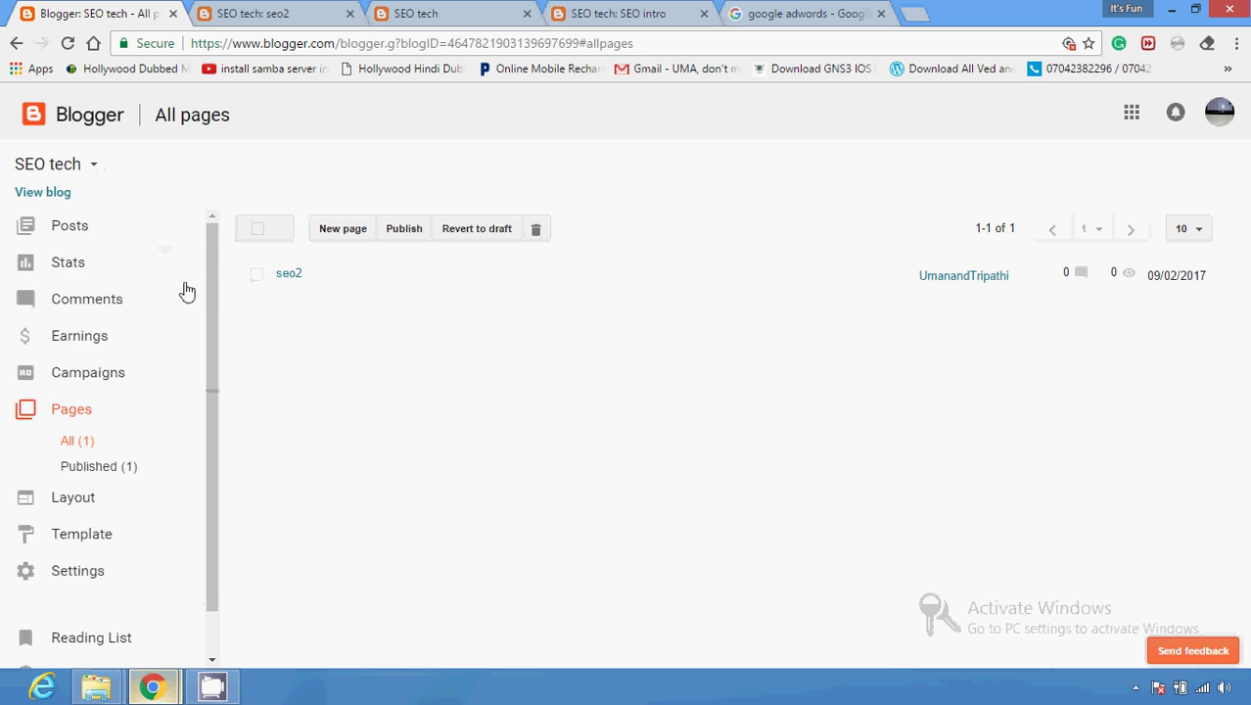
Open the blog's basic settings and highlight the blog address under Publishing.
scroll(214, 304, "down", 1)
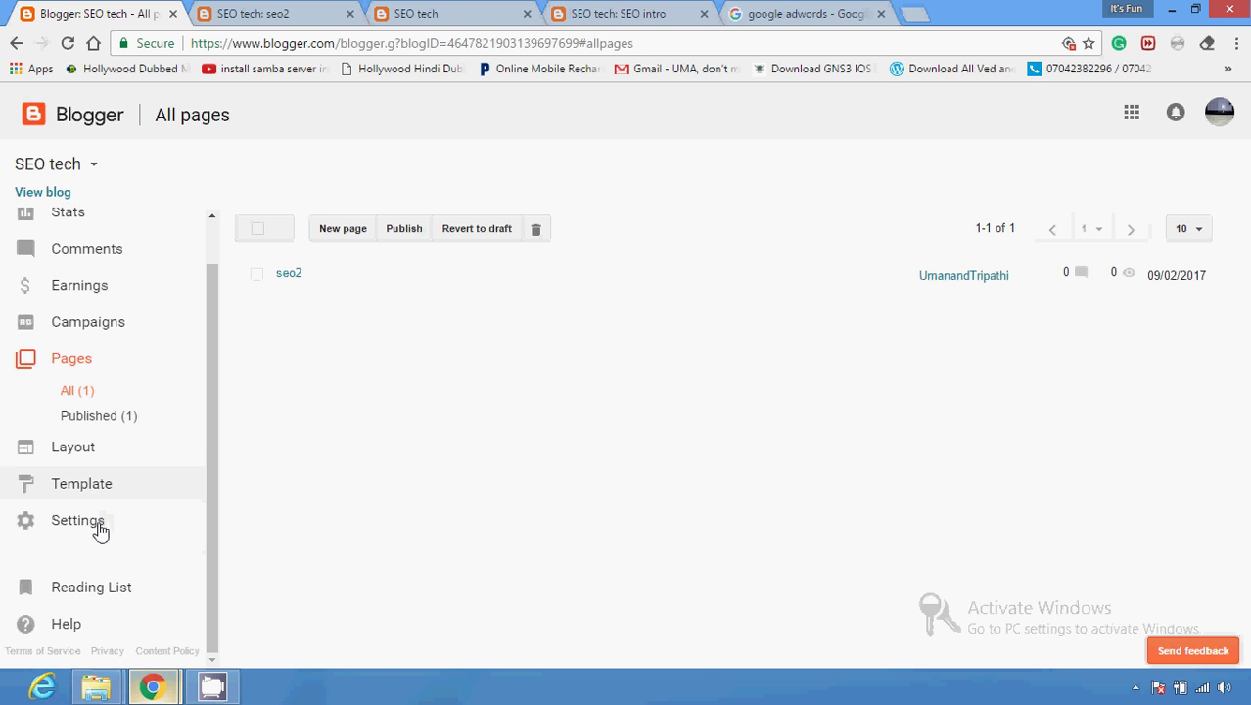
left_click(67, 520)
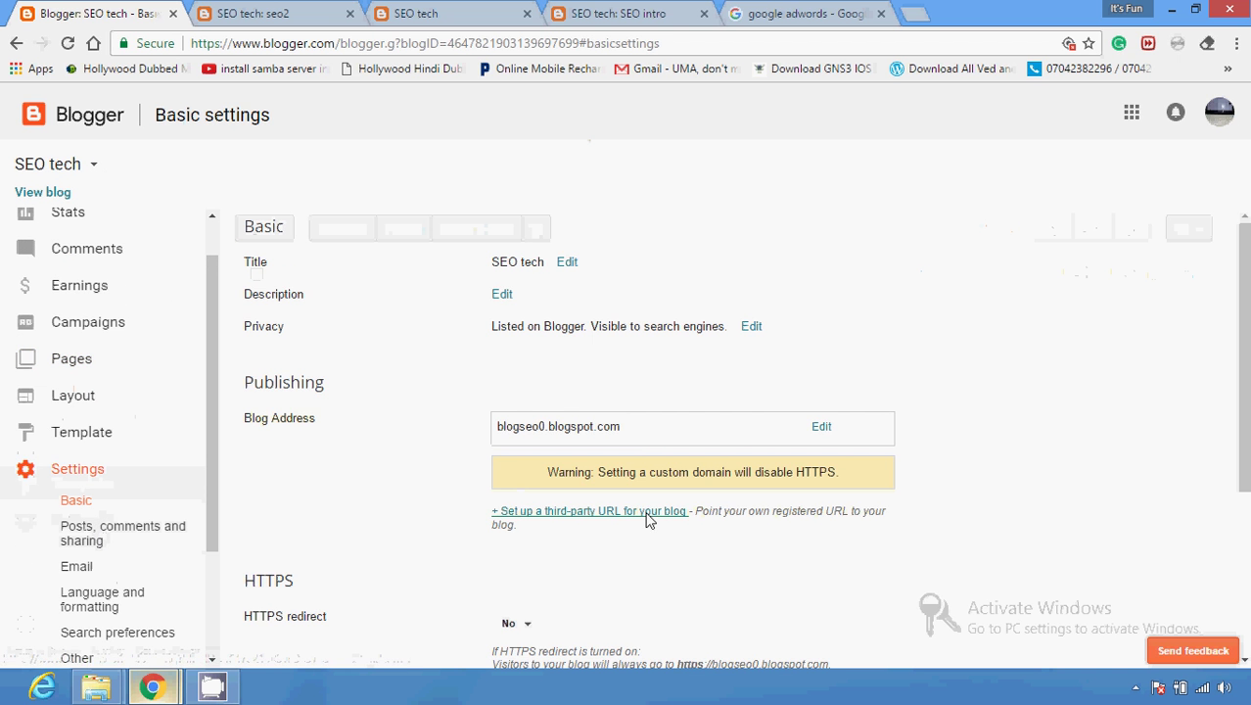
left_click_drag(640, 425, 483, 428)
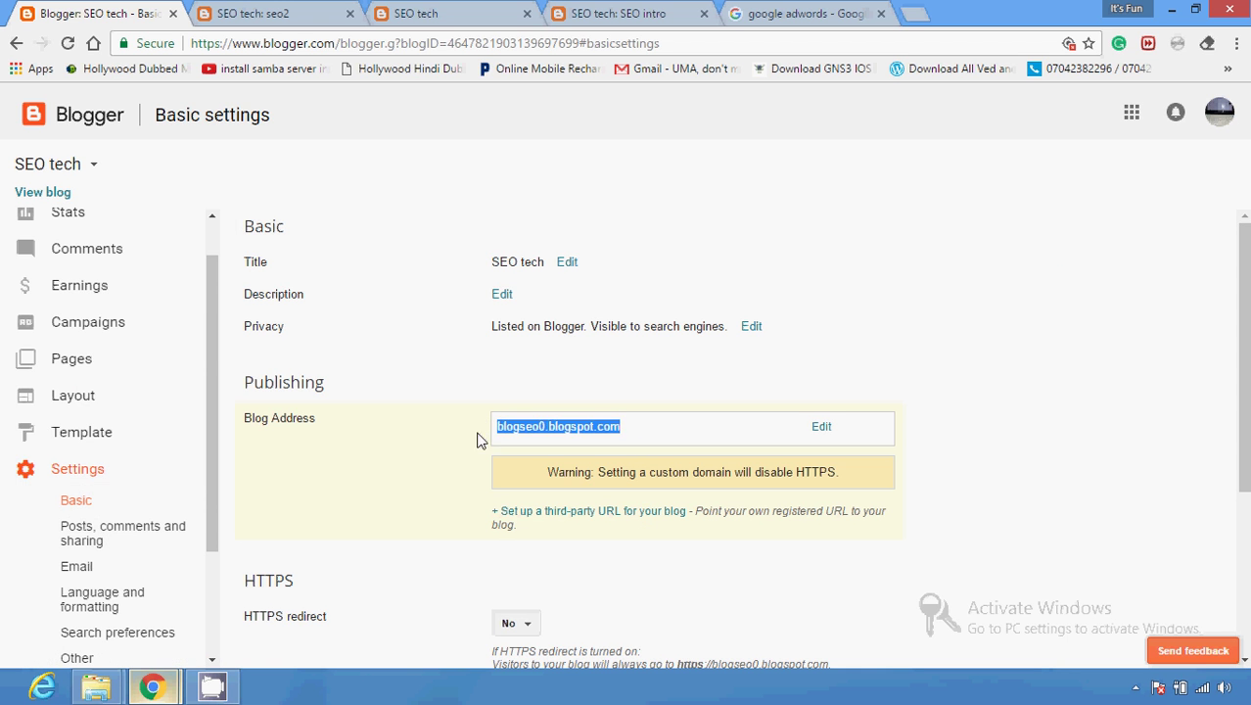
left_click(452, 461)
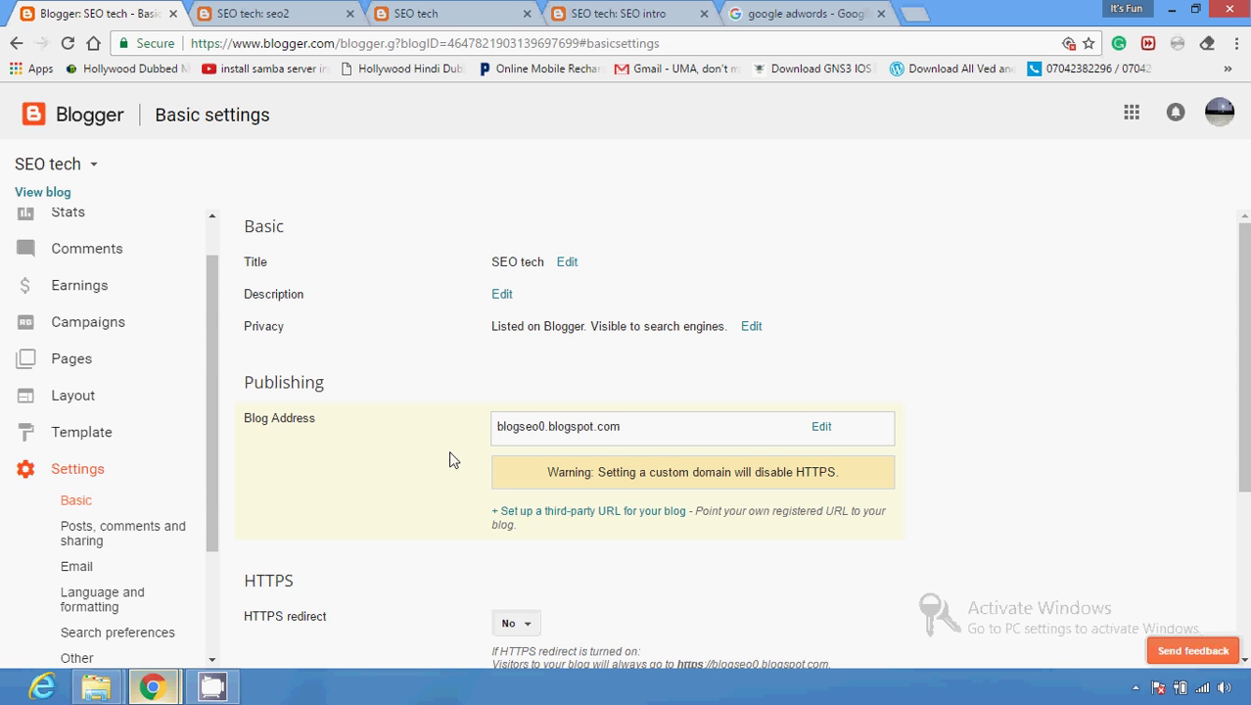
Open blogseo0.blogspot.in in a new browser tab and look through the posts on the live blog.
left_click(913, 20)
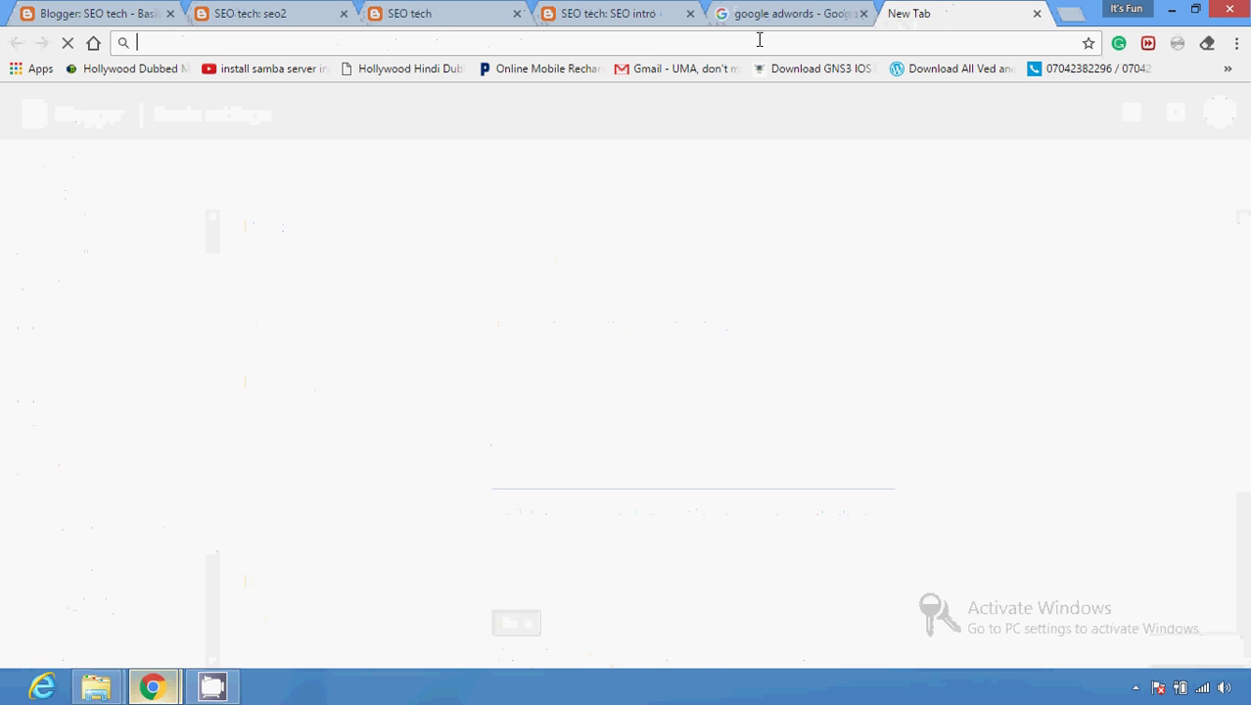
type("blo")
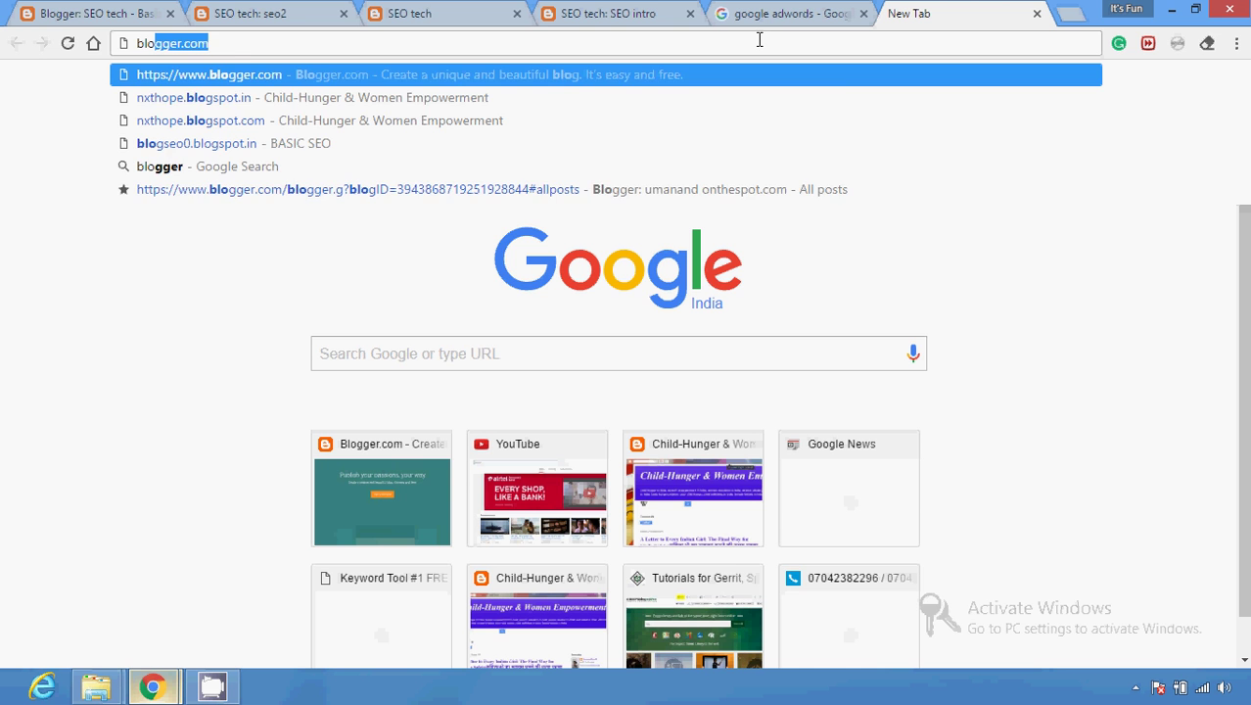
type("gse")
key("End")
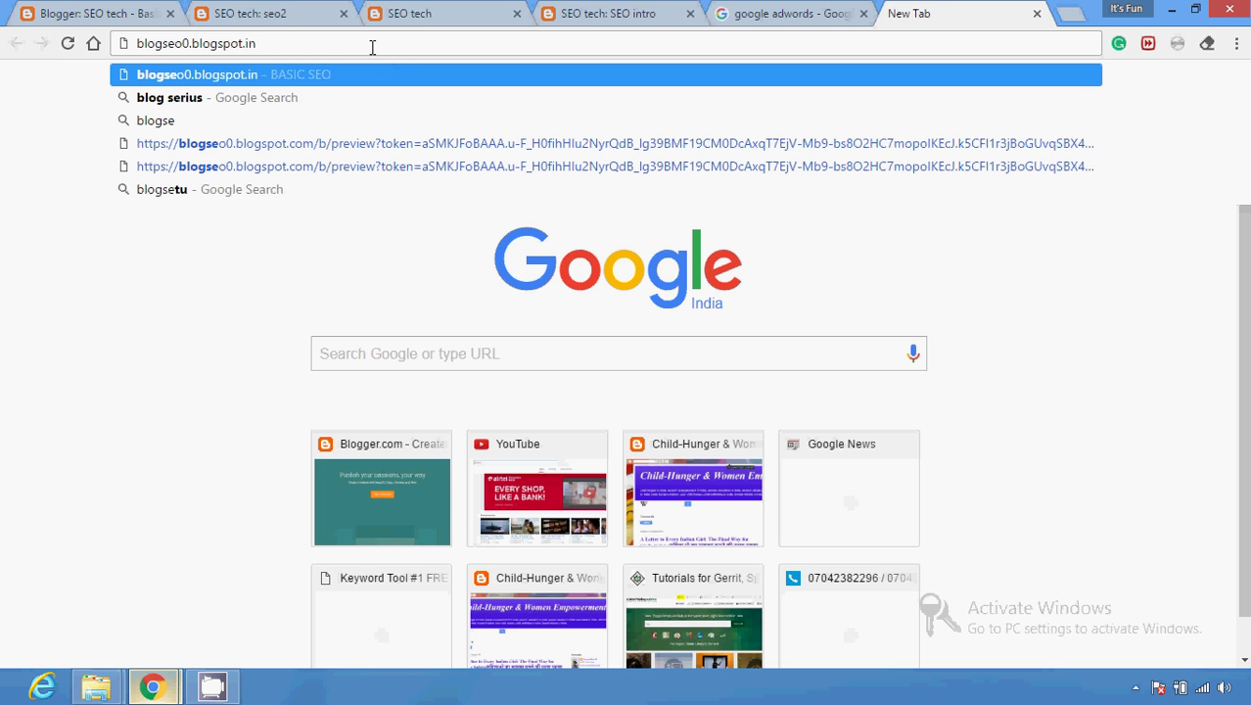
key("Return")
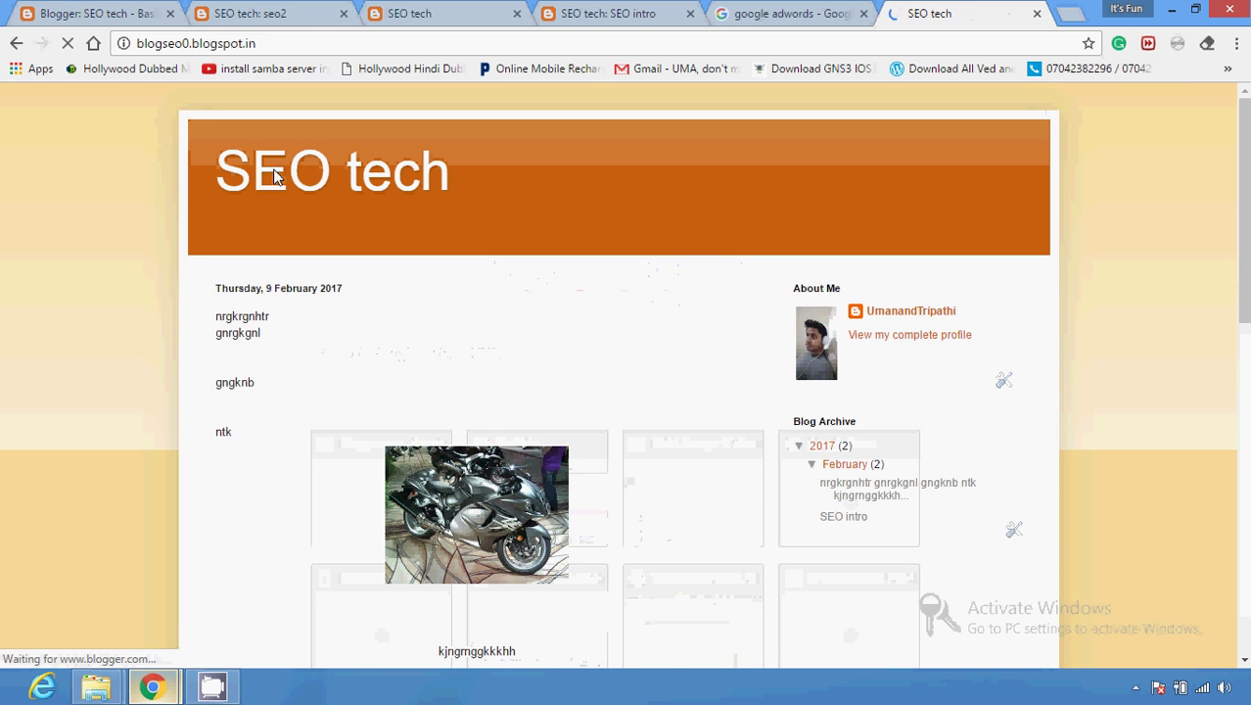
scroll(1243, 191, "down", 8)
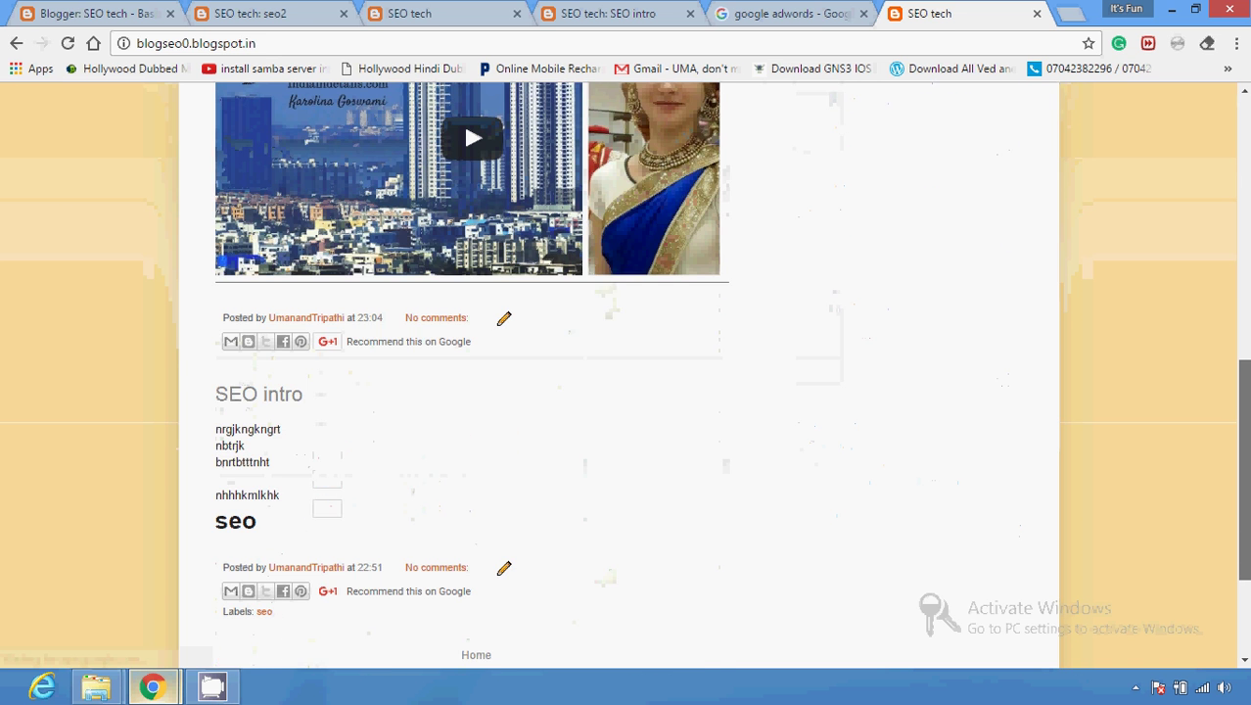
scroll(626, 372, "up", 4)
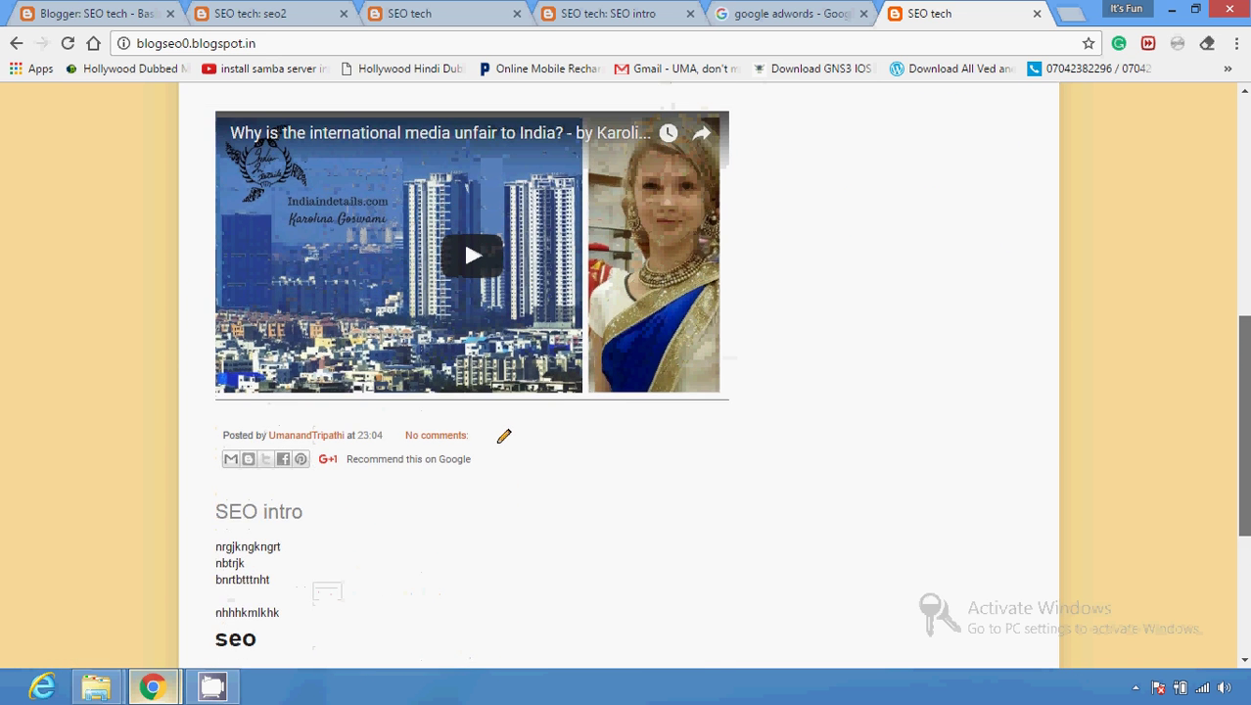
scroll(626, 372, "up", 5)
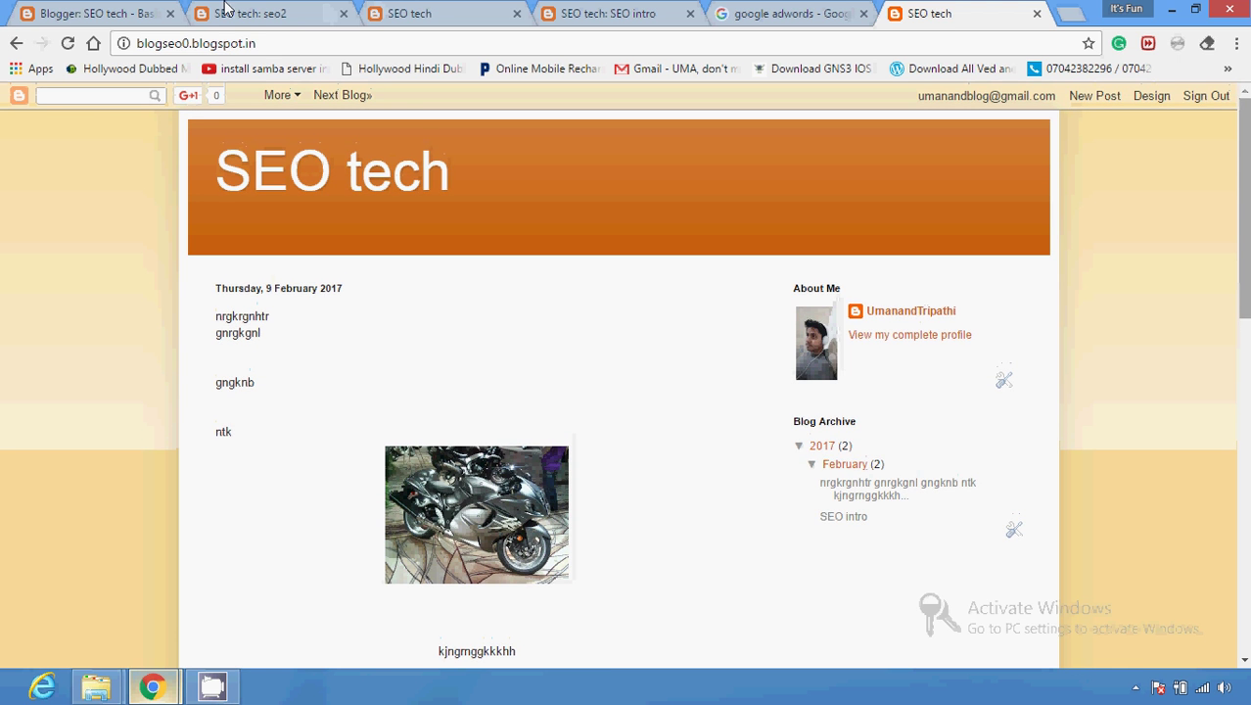
Return to the Blogger dashboard and show the list of all posts.
left_click(110, 13)
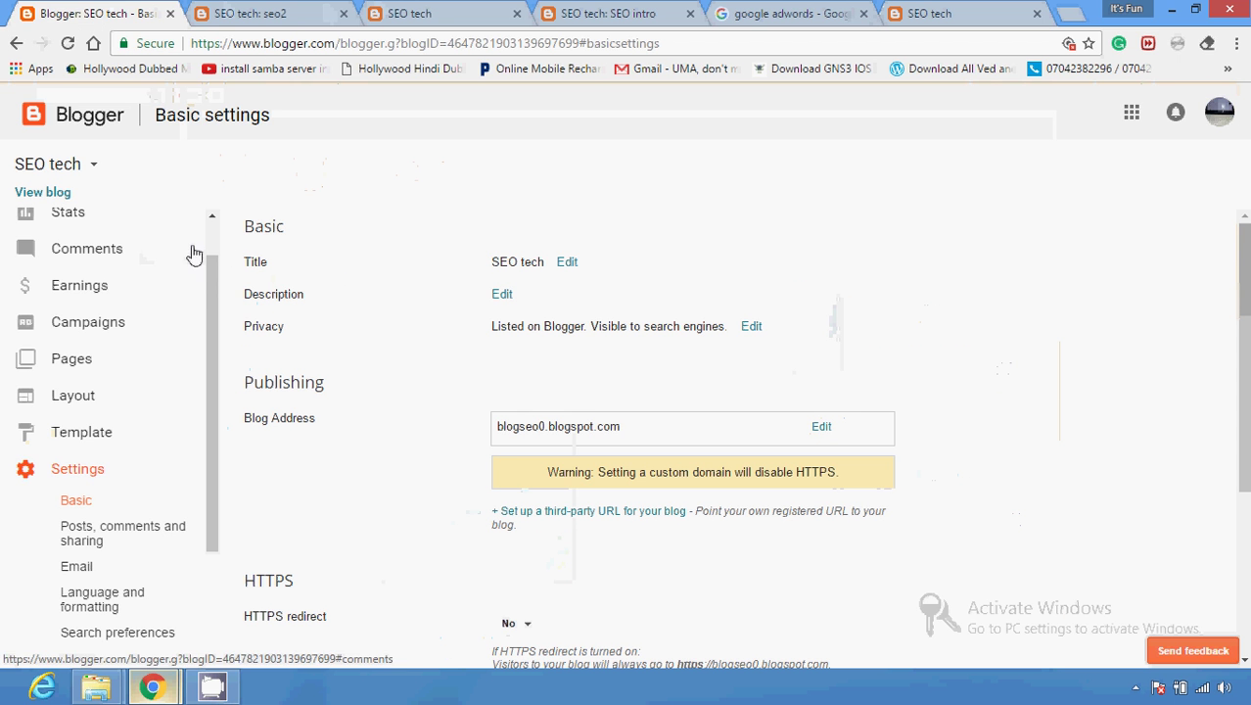
scroll(215, 235, "up", 1)
left_click(160, 225)
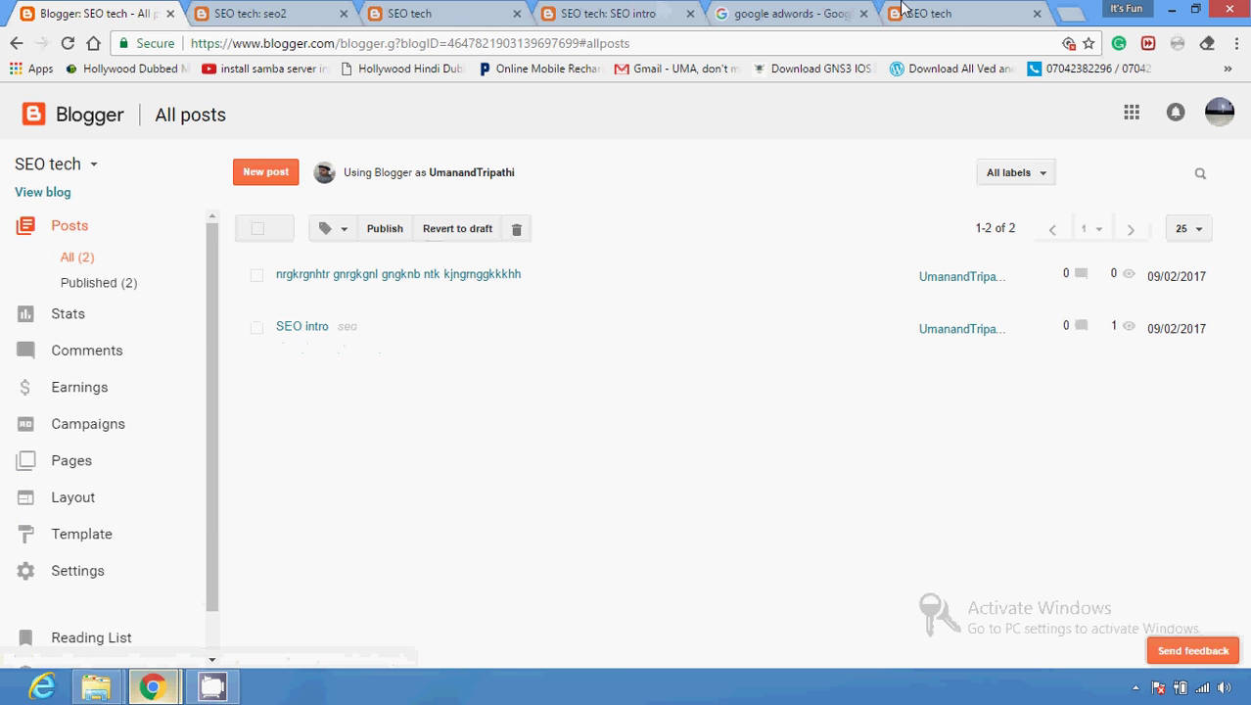
Review the posts on the live blog's home page and highlight its web address.
left_click(1008, 11)
scroll(1244, 294, "down", 3)
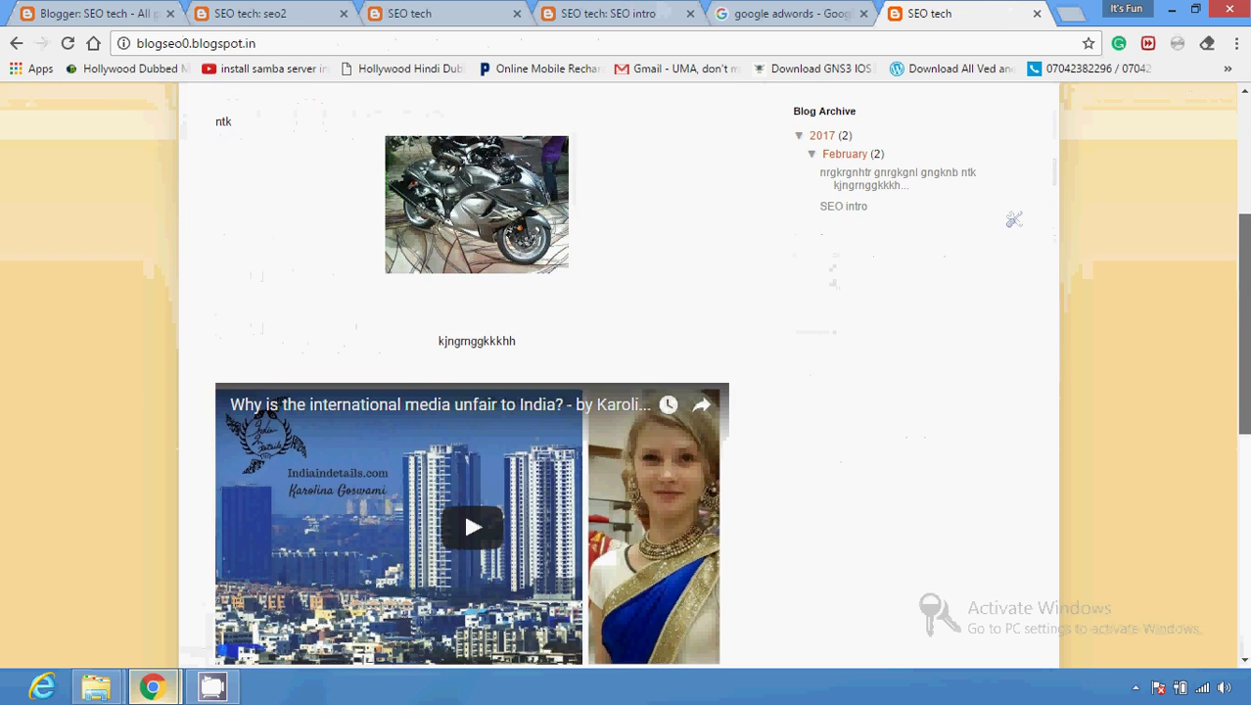
scroll(627, 372, "up", 2)
scroll(473, 372, "down", 5)
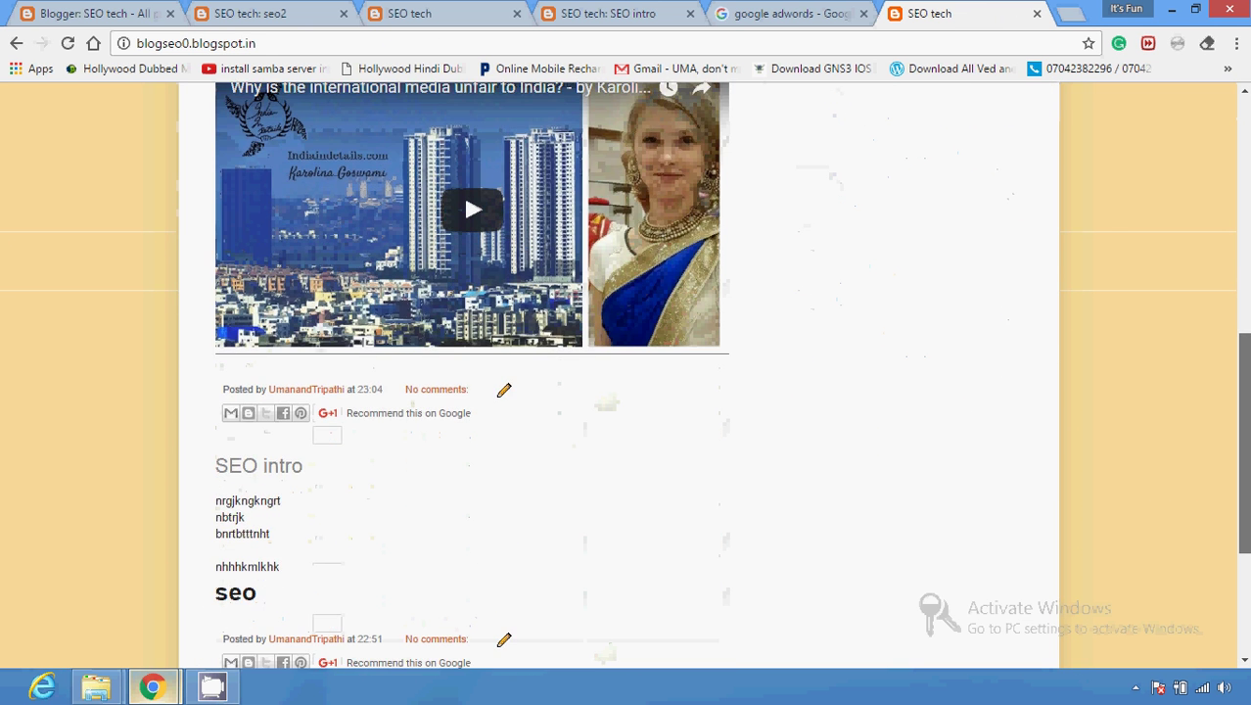
scroll(463, 191, "down", 2)
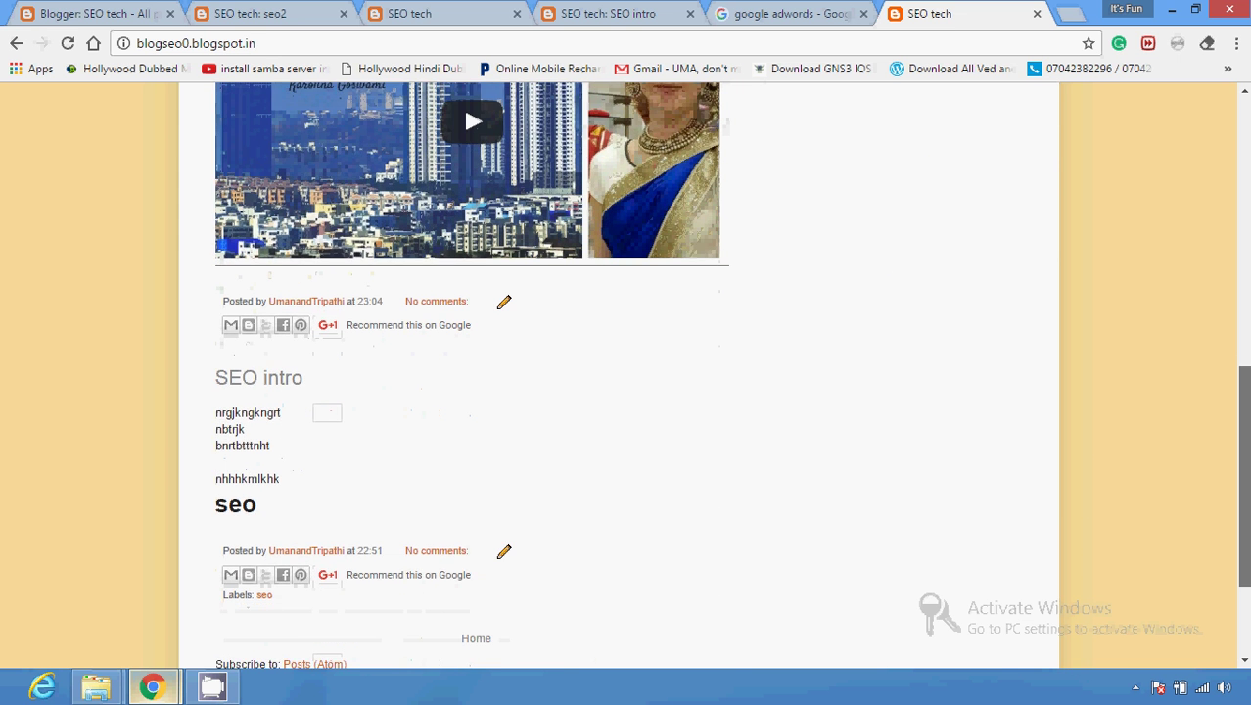
scroll(463, 191, "up", 5)
scroll(626, 372, "up", 3)
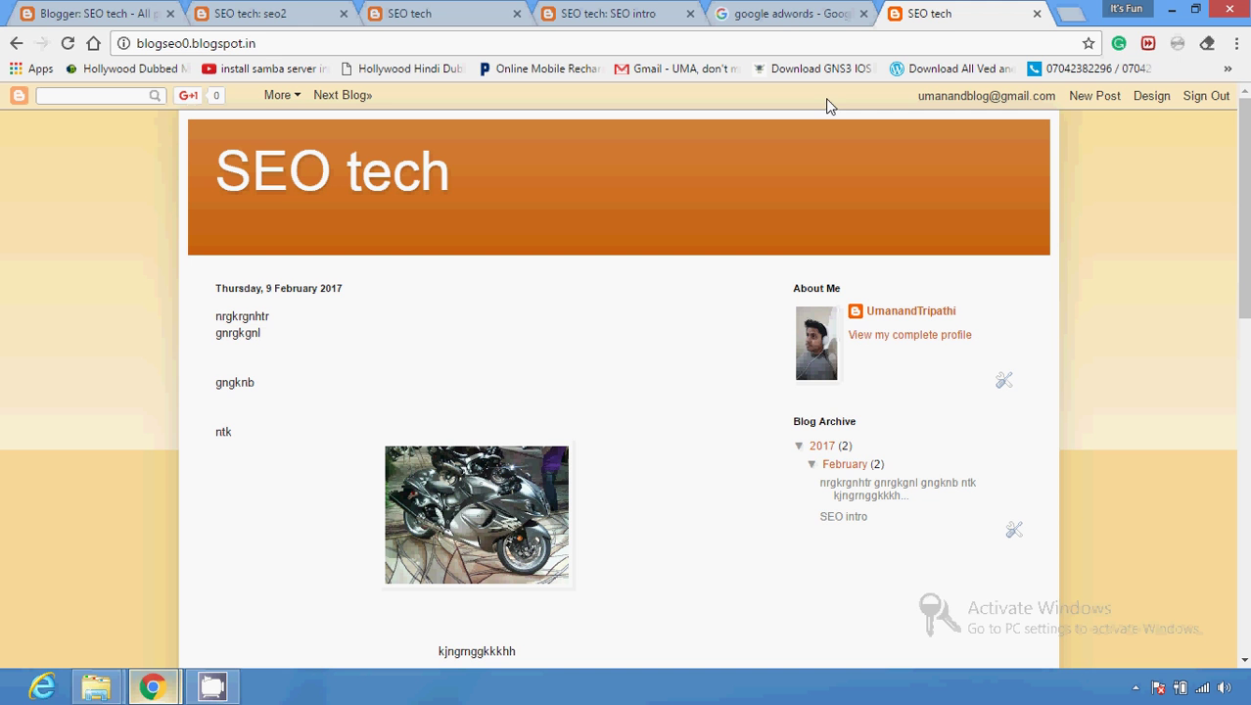
left_click_drag(279, 44, 137, 44)
Return to the Blogger dashboard and examine the list of all pages.
left_click(112, 14)
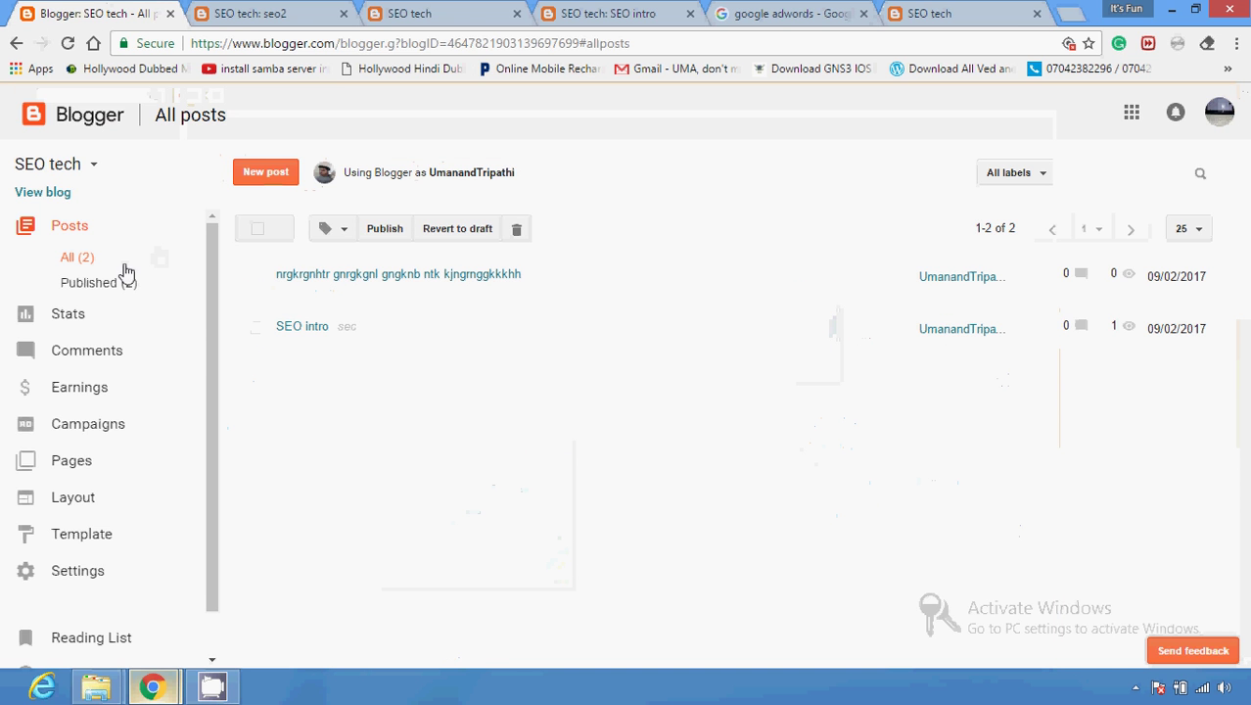
scroll(202, 396, "down", 1)
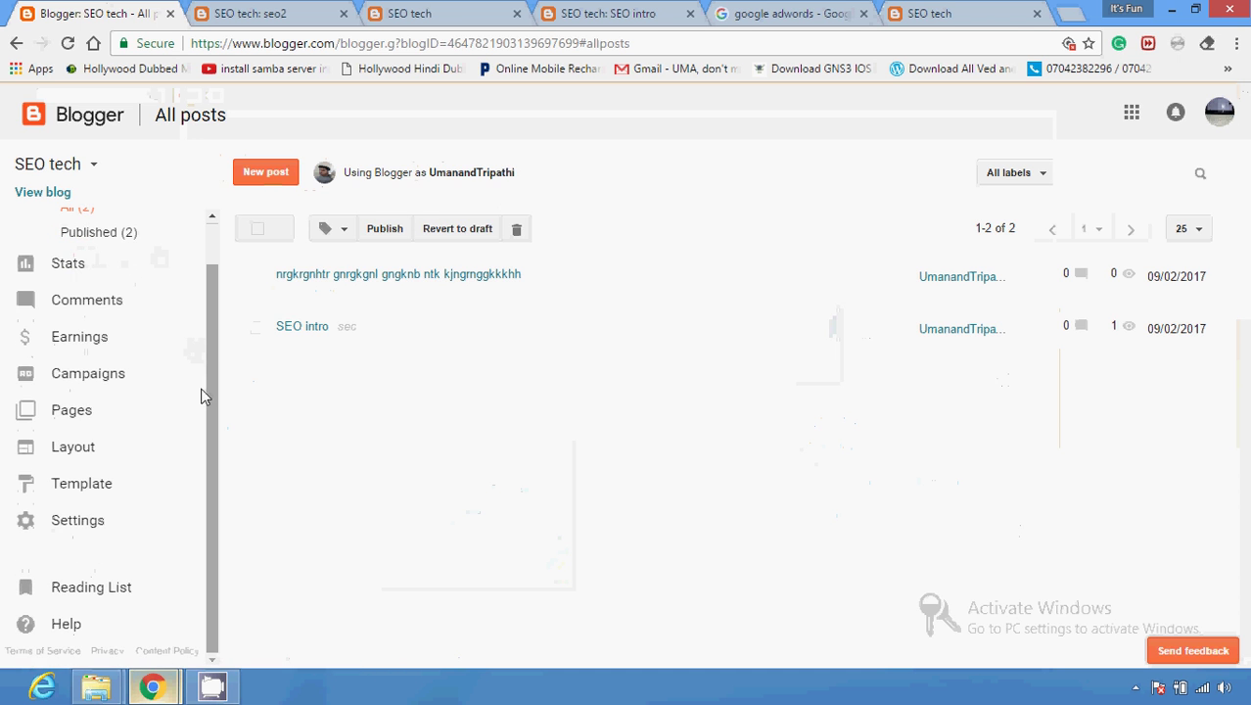
left_click(99, 414)
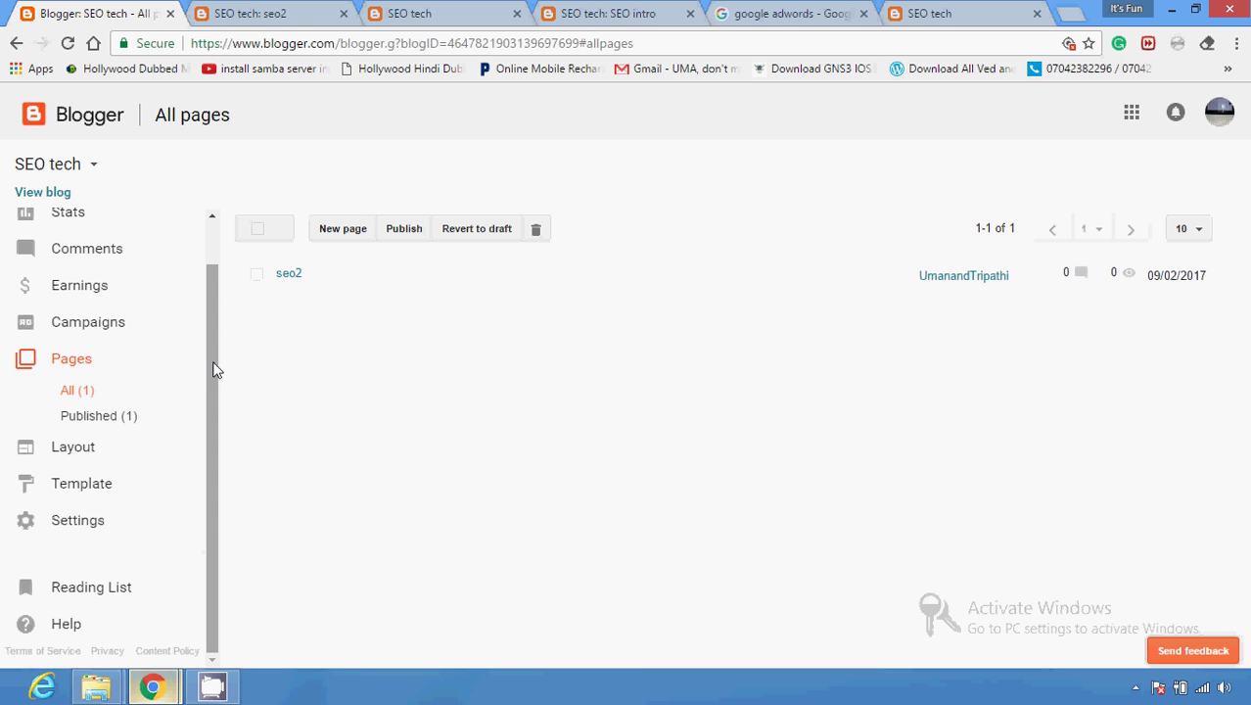
left_click_drag(231, 272, 215, 247)
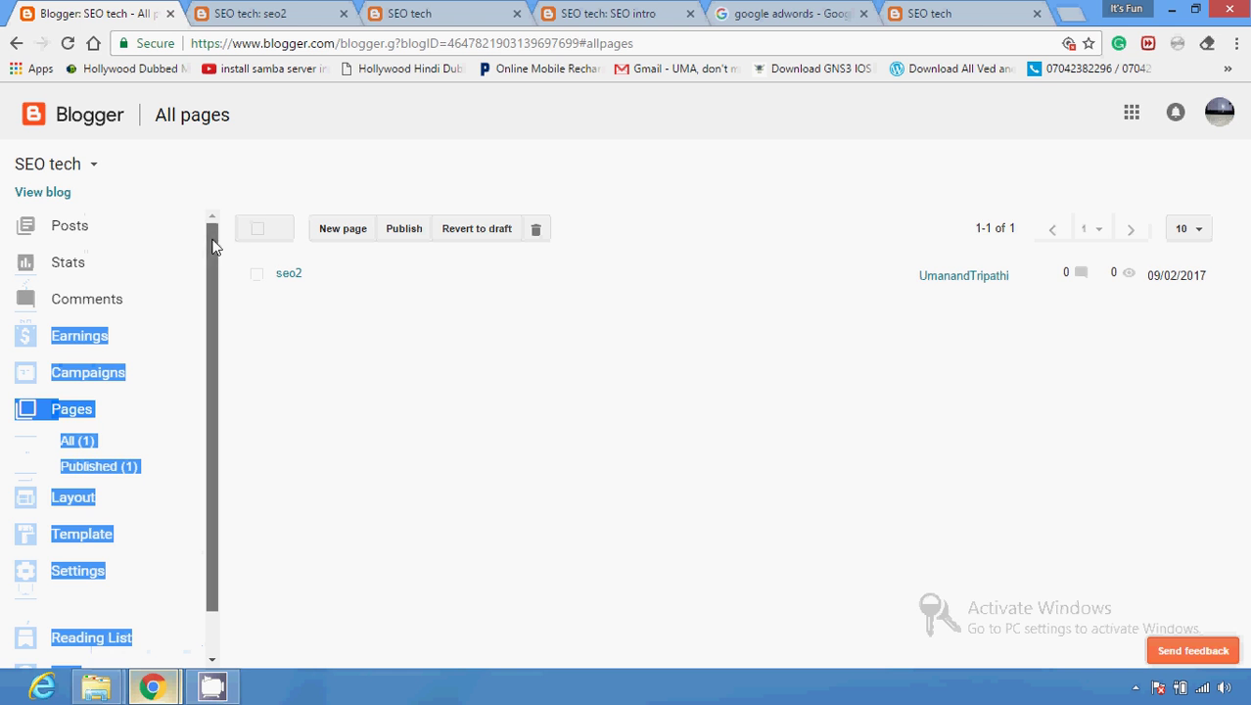
left_click(338, 146)
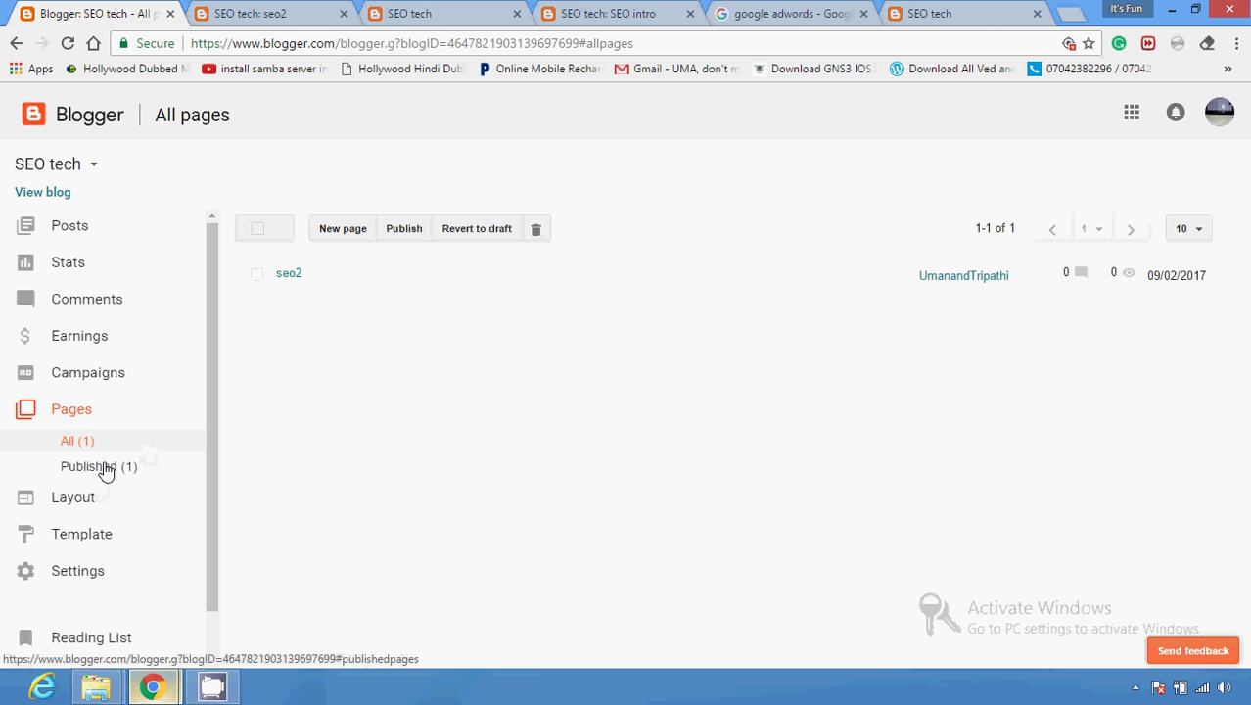
mouse_move(279, 290)
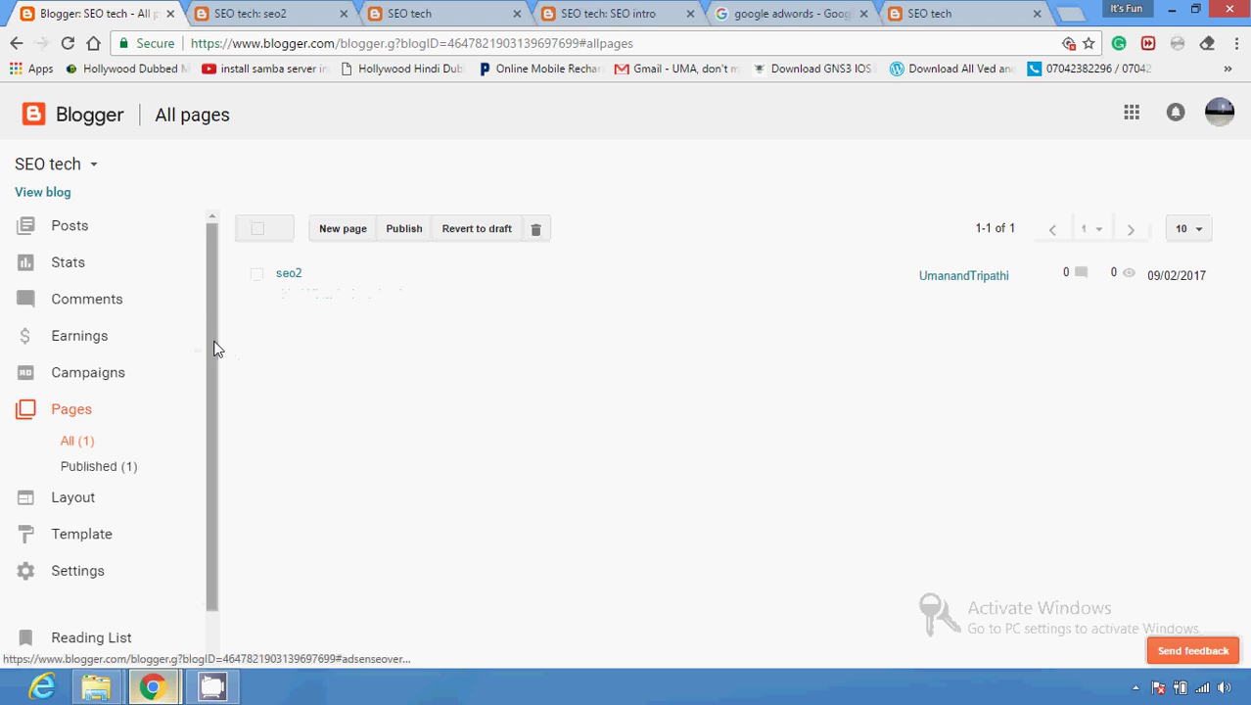
Open the blog's Layout section and look through its gadget arrangement.
scroll(209, 354, "down", 1)
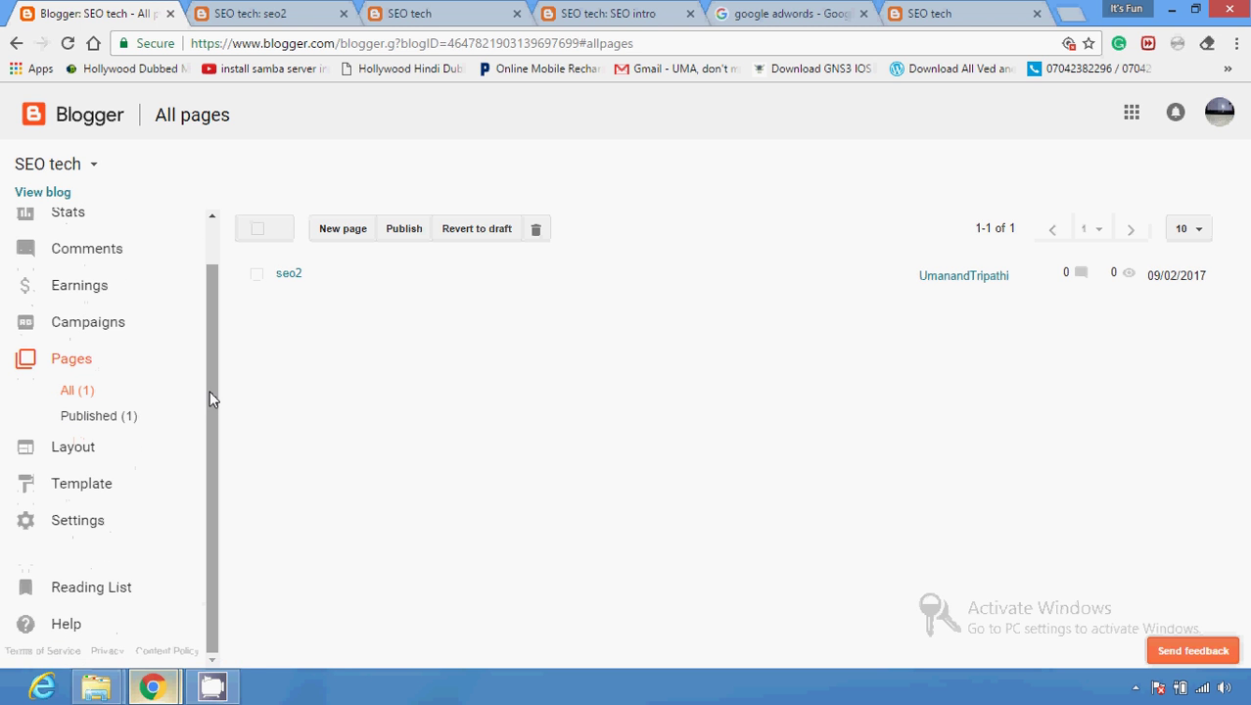
left_click(127, 449)
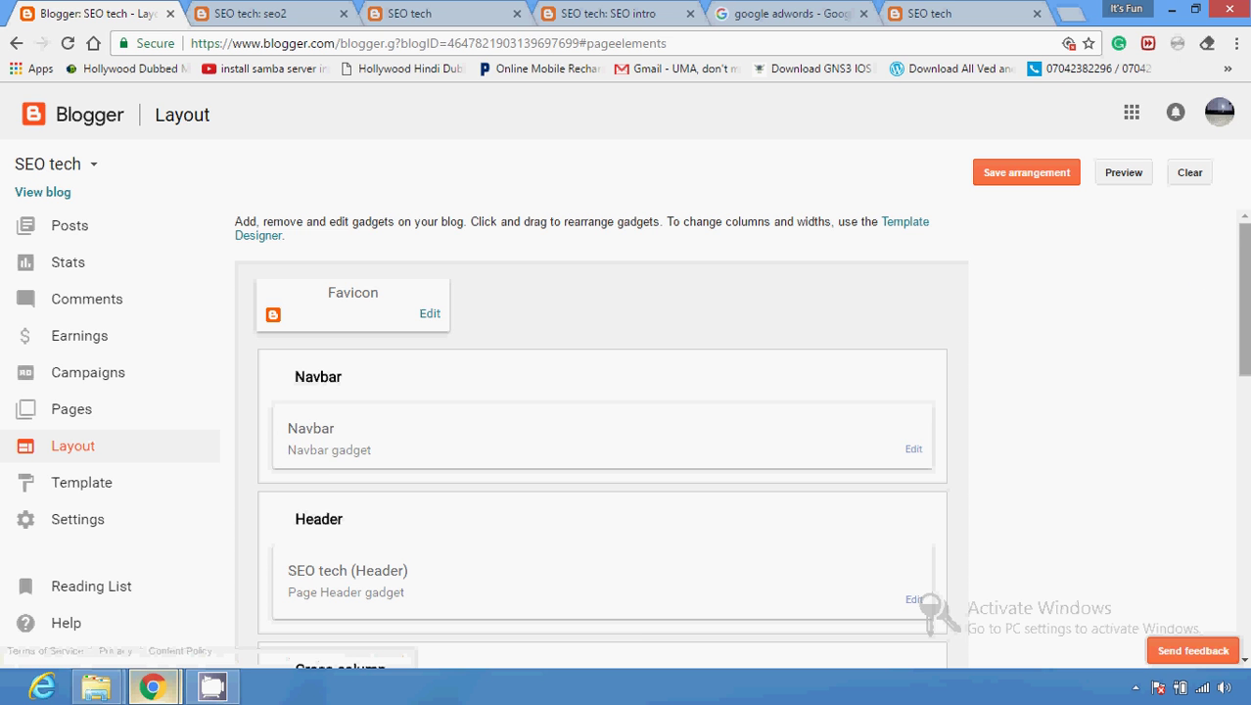
scroll(602, 441, "down", 7)
scroll(602, 441, "up", 4)
scroll(602, 441, "up", 2)
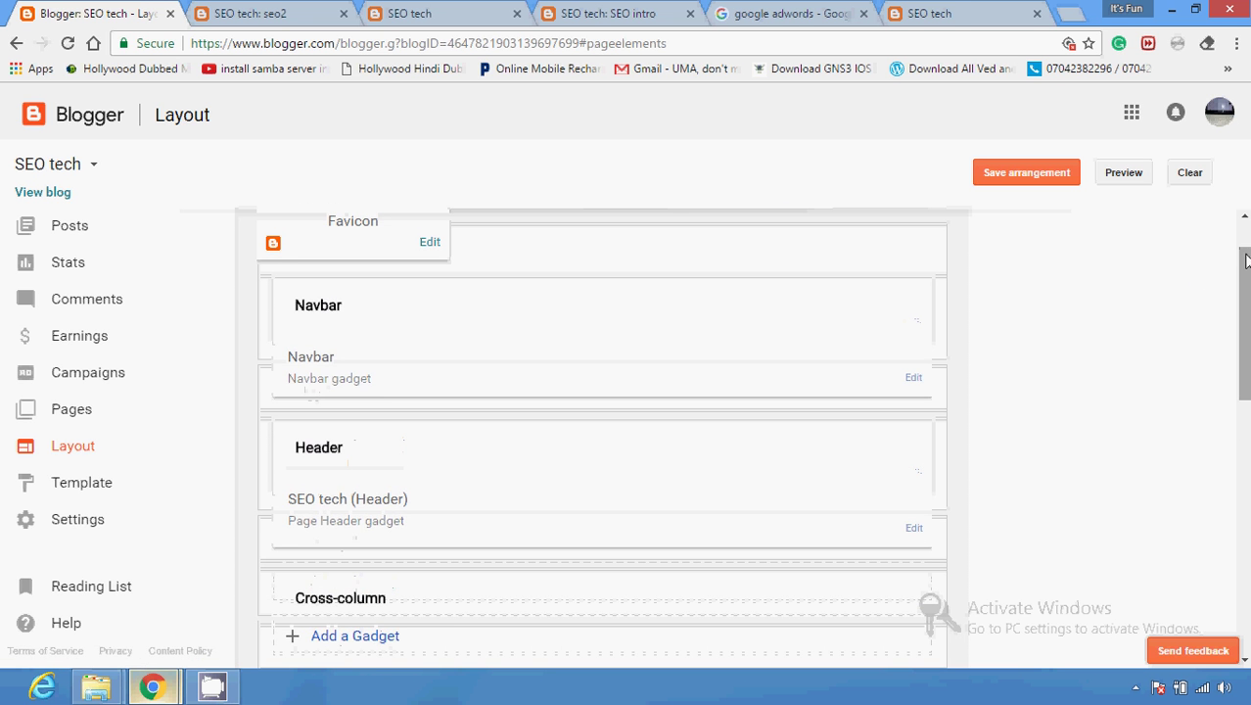
Compare the layout with the live blog by highlighting its title and post content, and view the seo2 page.
left_click(945, 12)
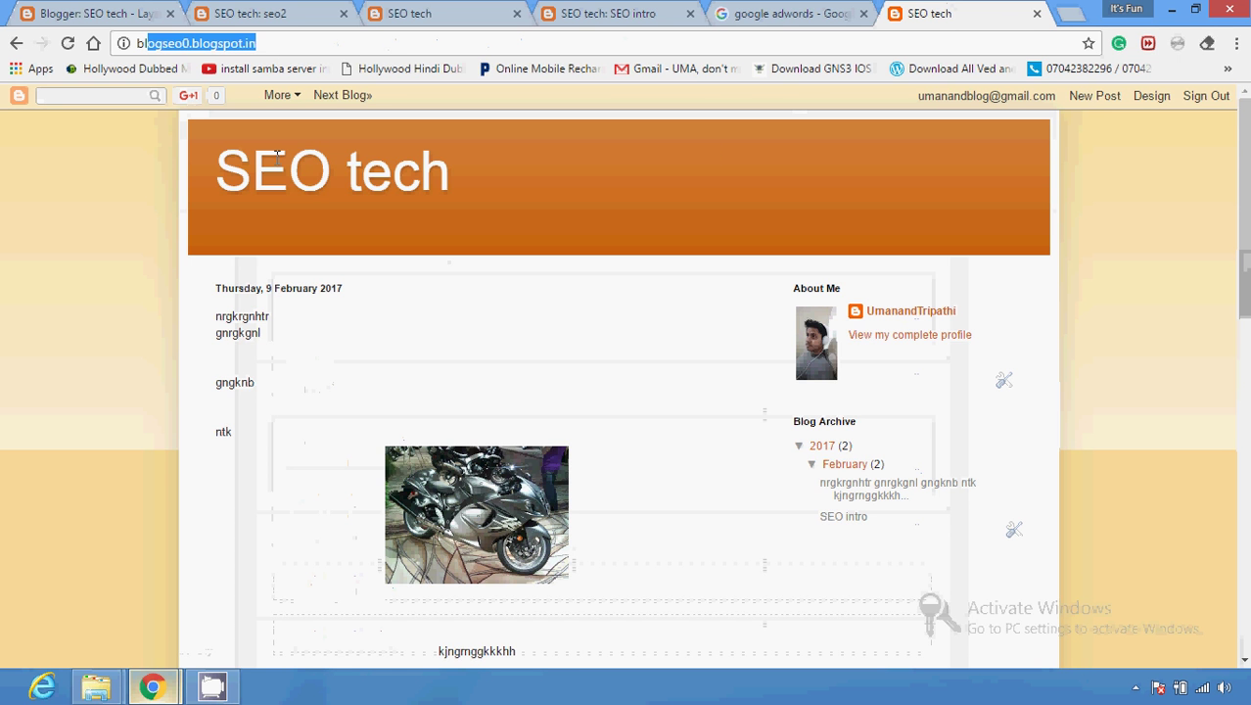
left_click_drag(278, 154, 409, 232)
left_click_drag(254, 431, 941, 560)
left_click(941, 560)
scroll(1183, 296, "down", 5)
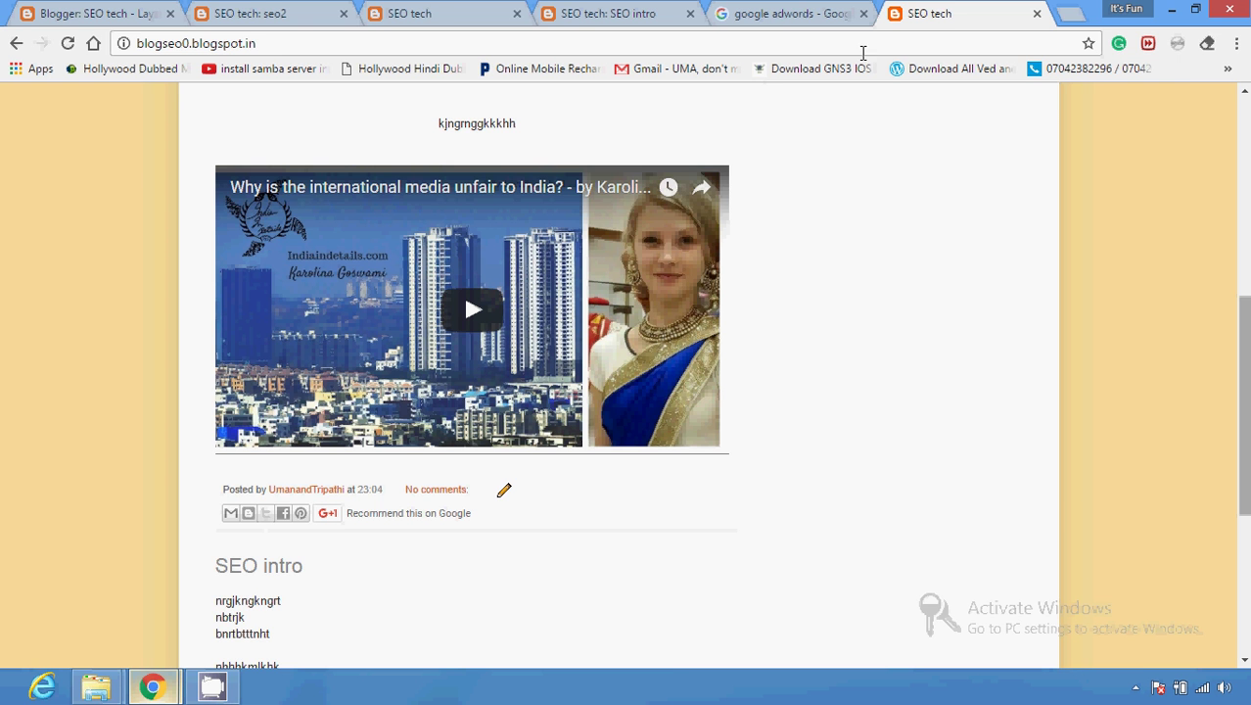
left_click(242, 10)
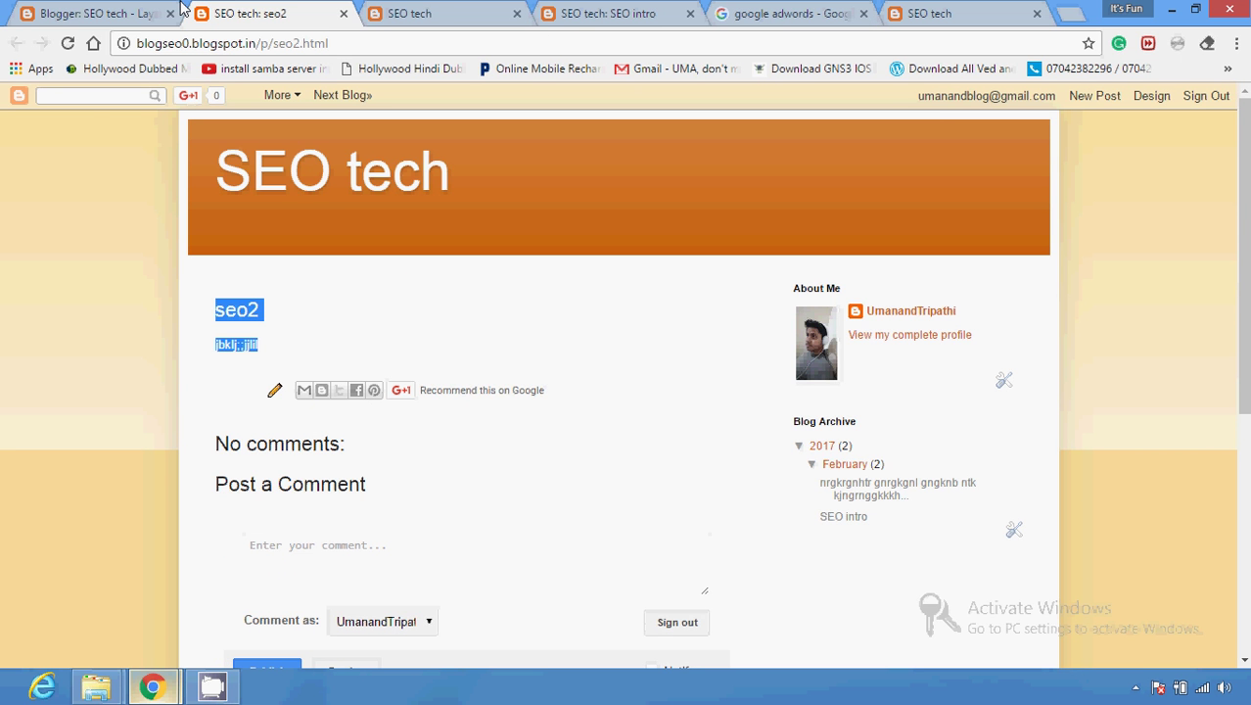
View the favicon configuration from the layout editor, close it without uploading a file, and reload the live blog.
left_click(130, 9)
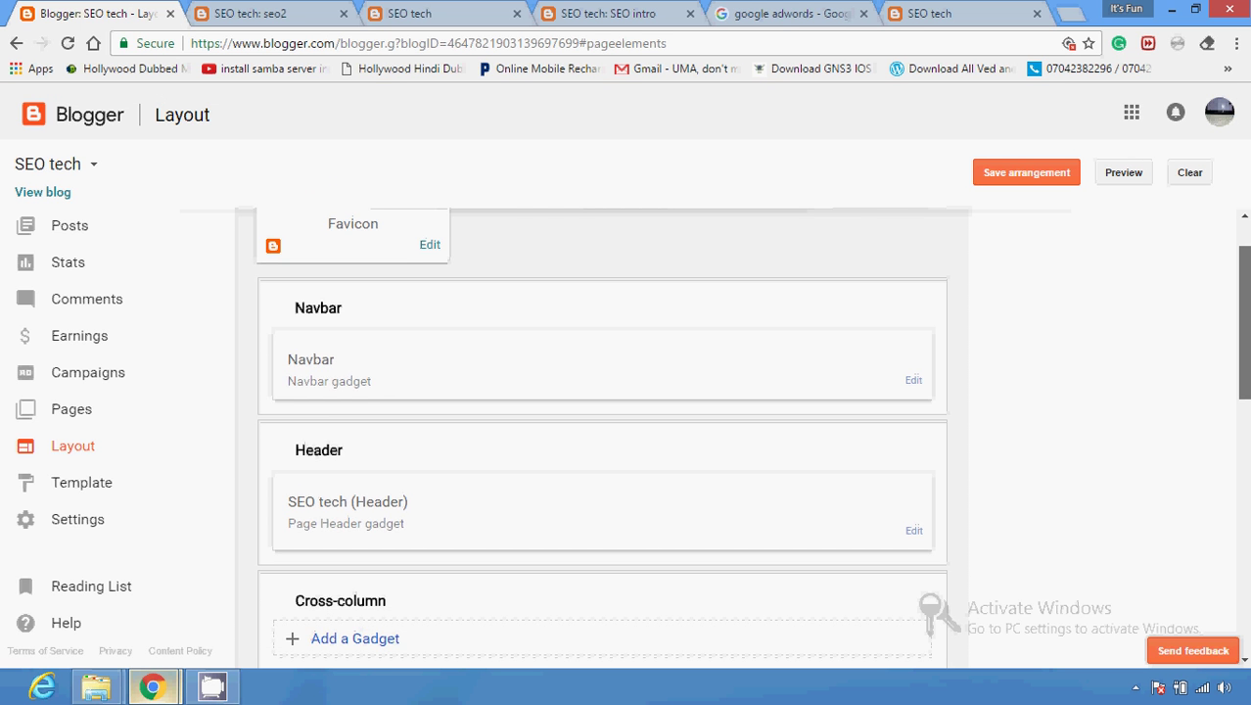
scroll(602, 441, "up", 1)
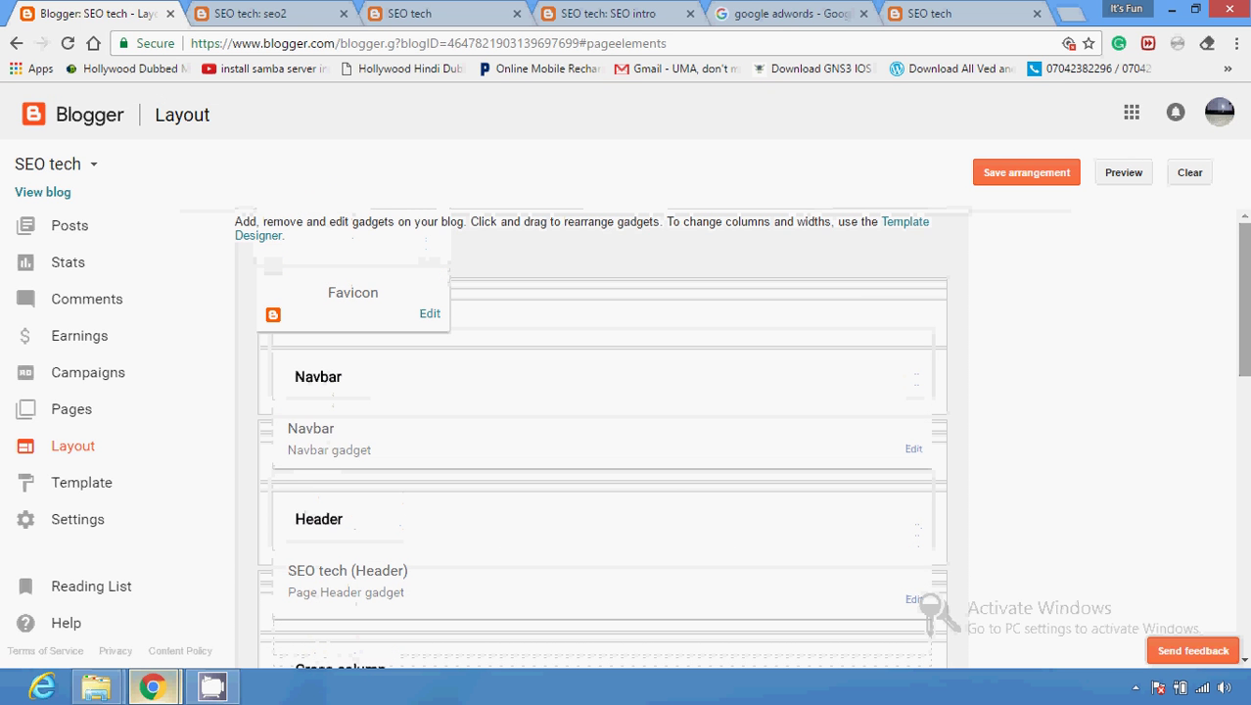
left_click(431, 314)
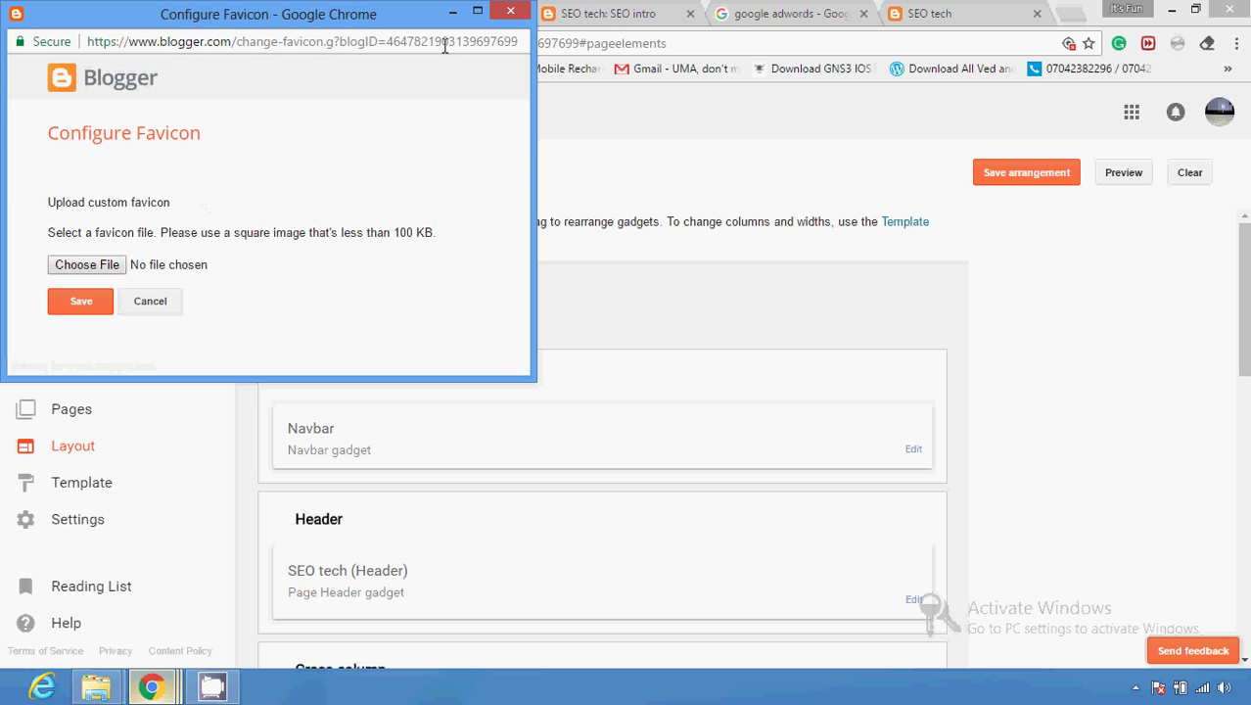
left_click(508, 10)
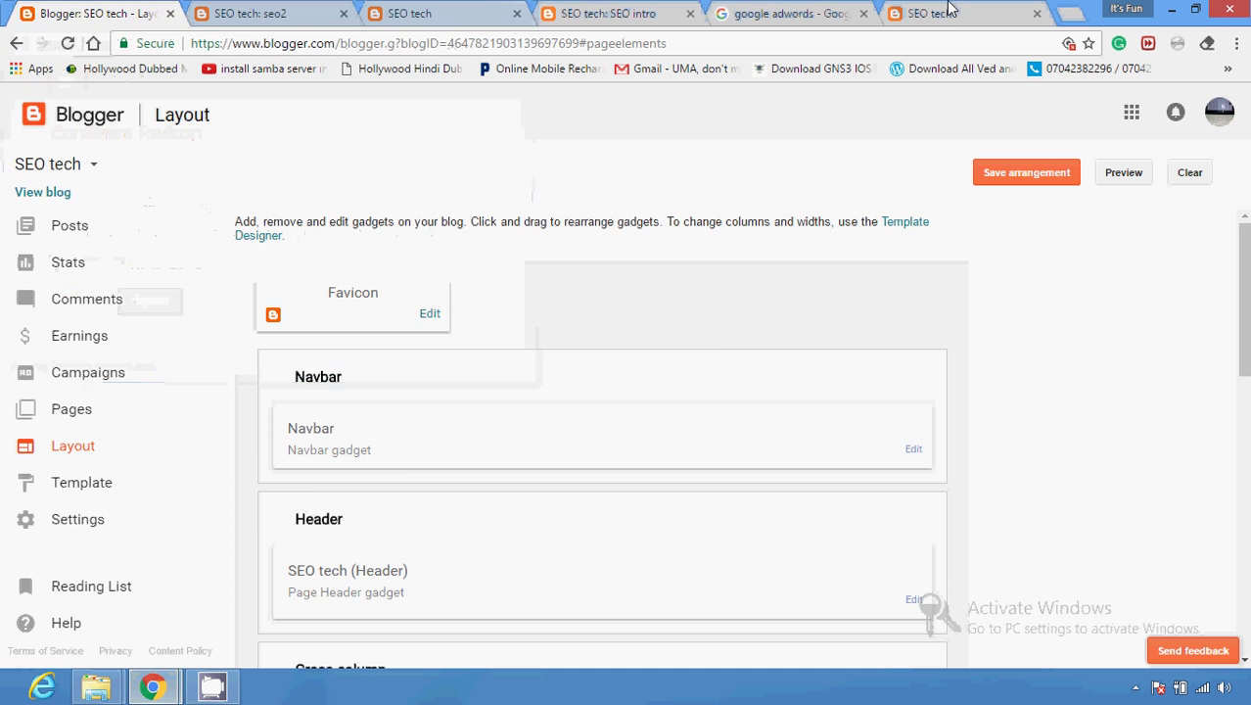
left_click(944, 11)
key("F5")
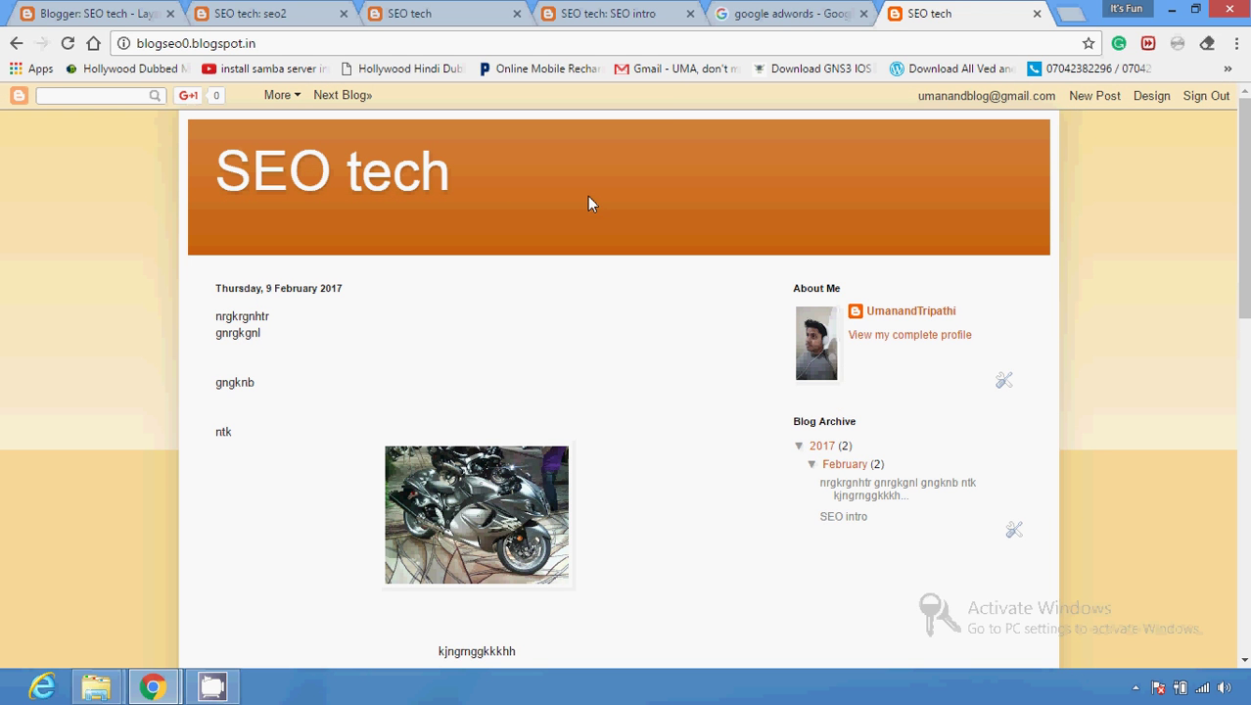
Set the Navbar gadget's style to Silver in the layout editor and save the layout arrangement.
left_click(33, 8)
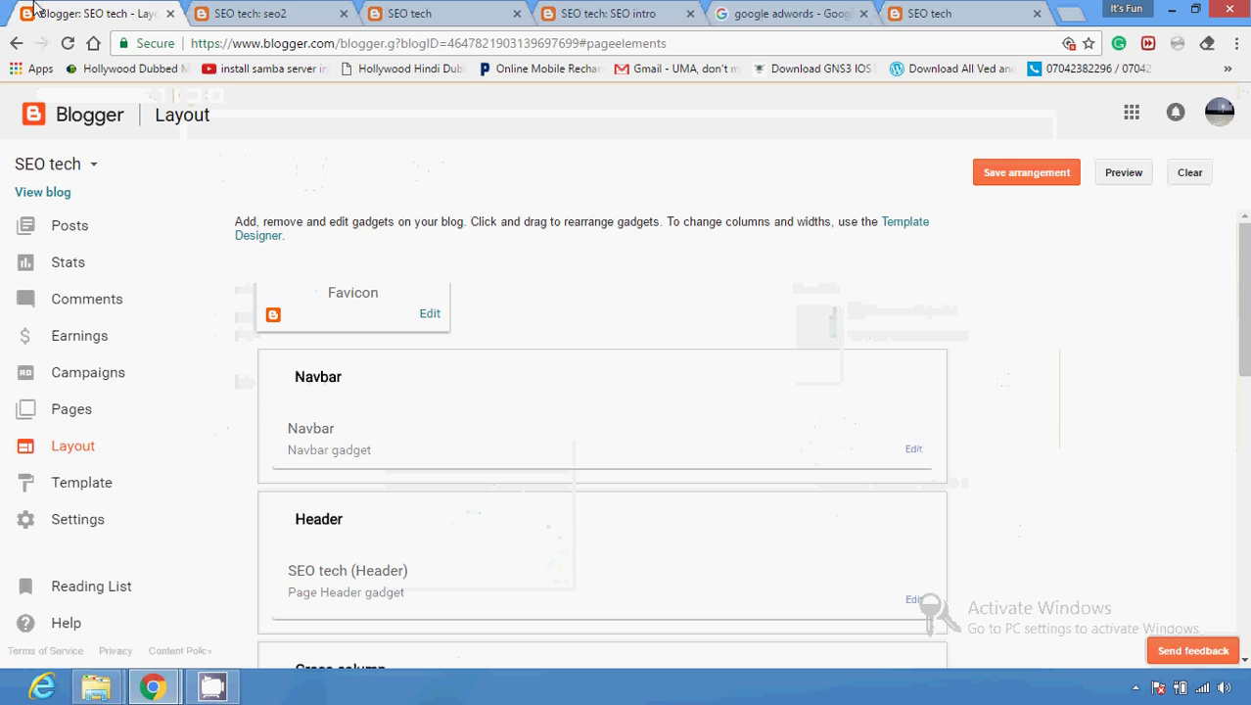
left_click(913, 450)
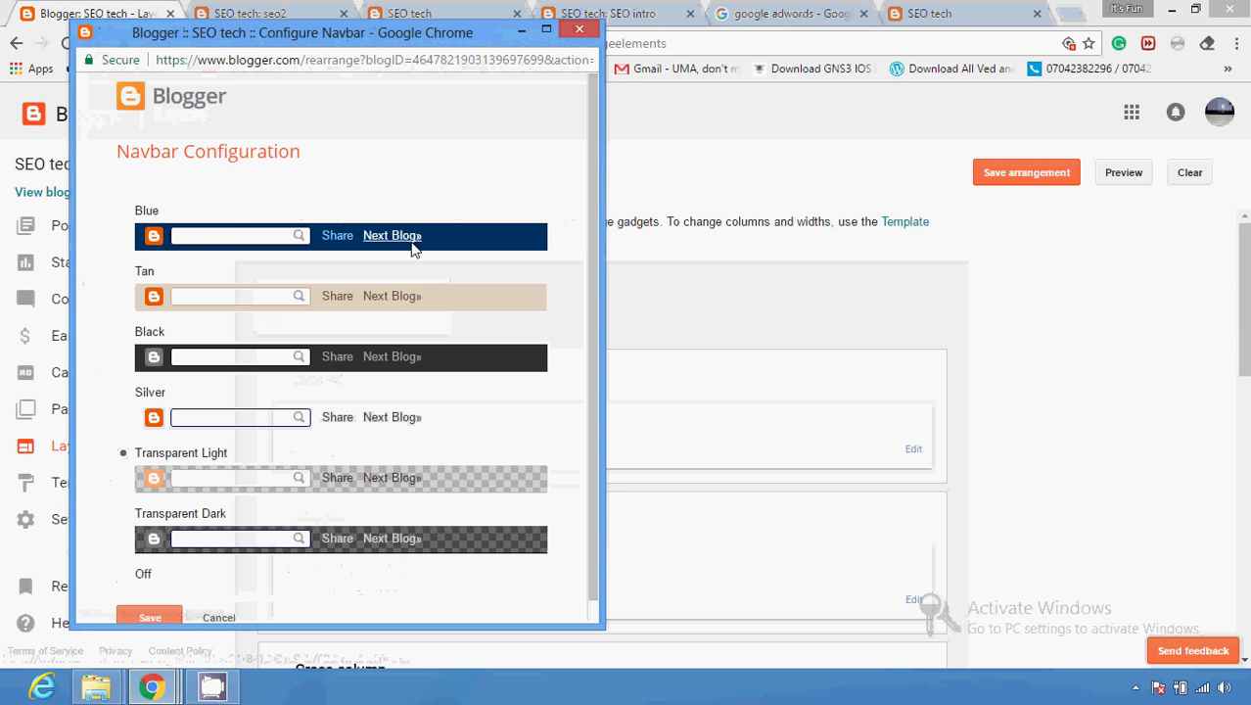
left_click(122, 392)
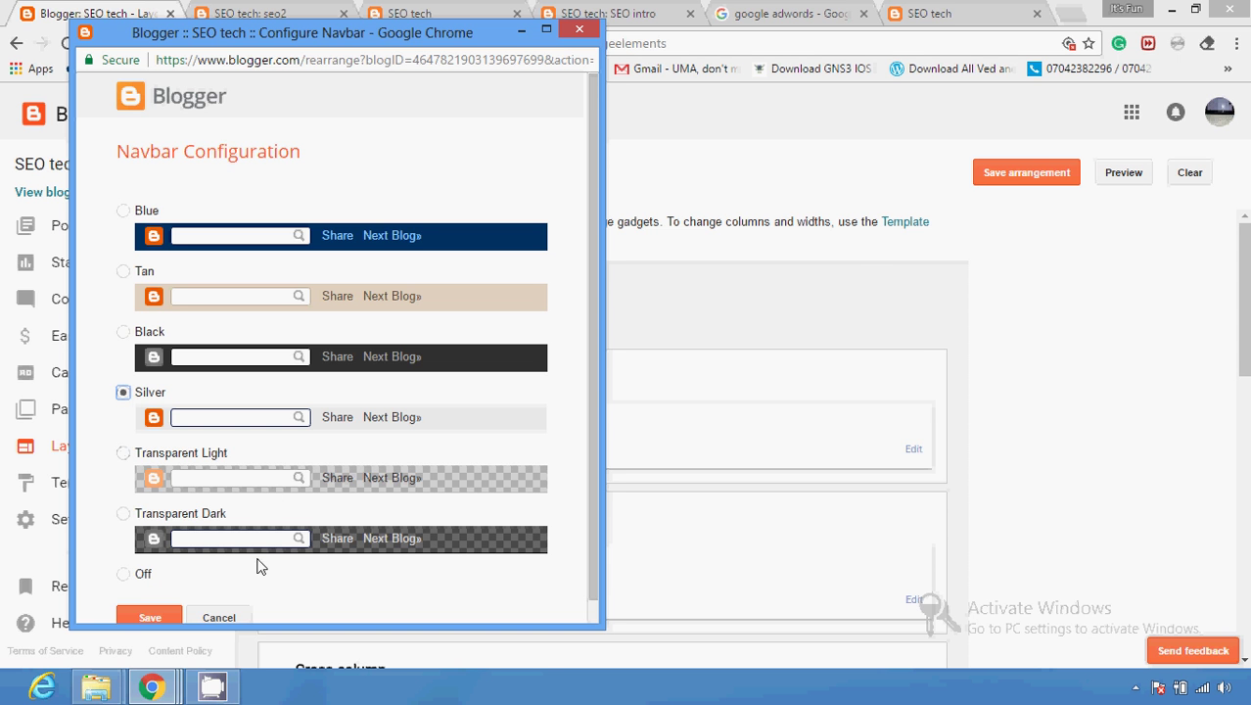
left_click(144, 615)
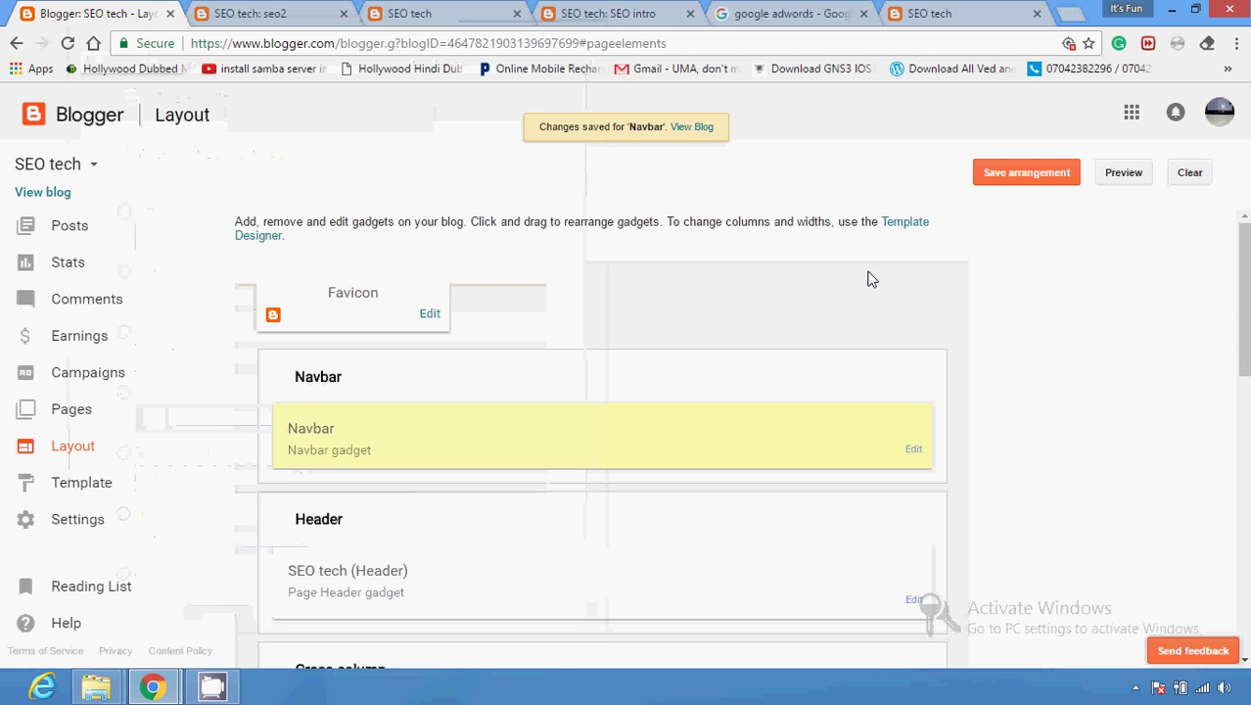
left_click(995, 182)
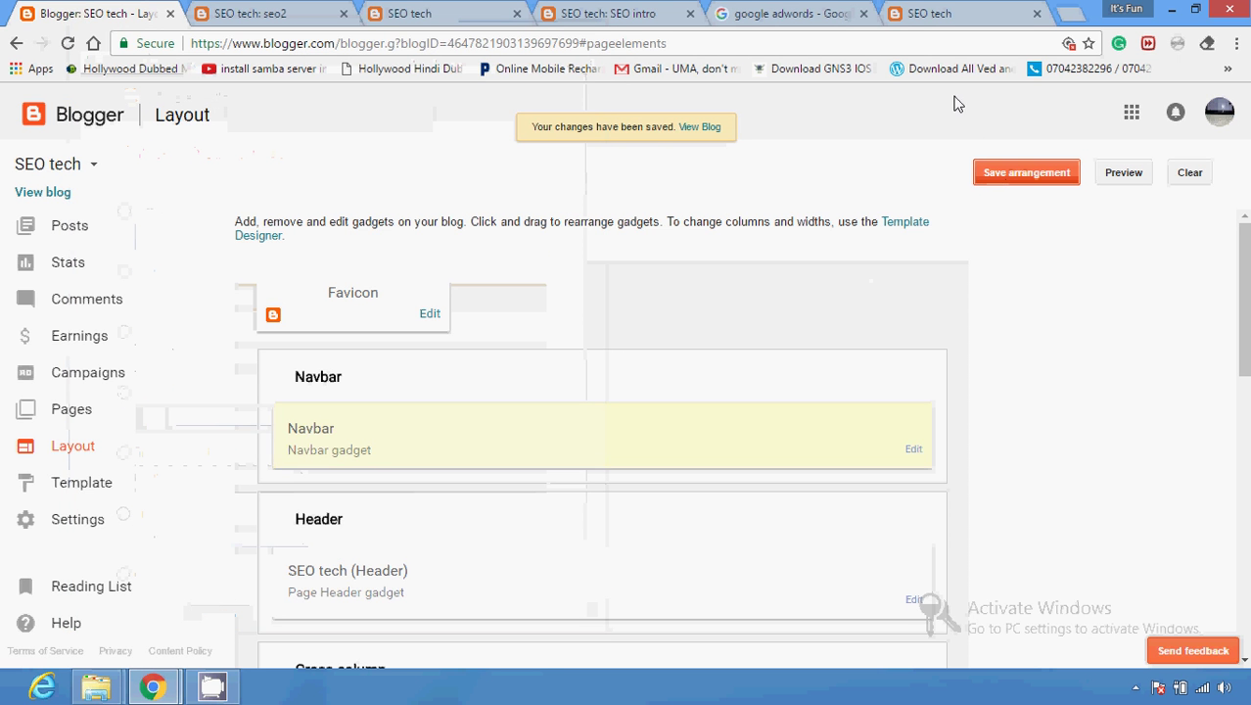
Reload the live blog to check its navbar style, and return to the layout editor.
left_click(945, 11)
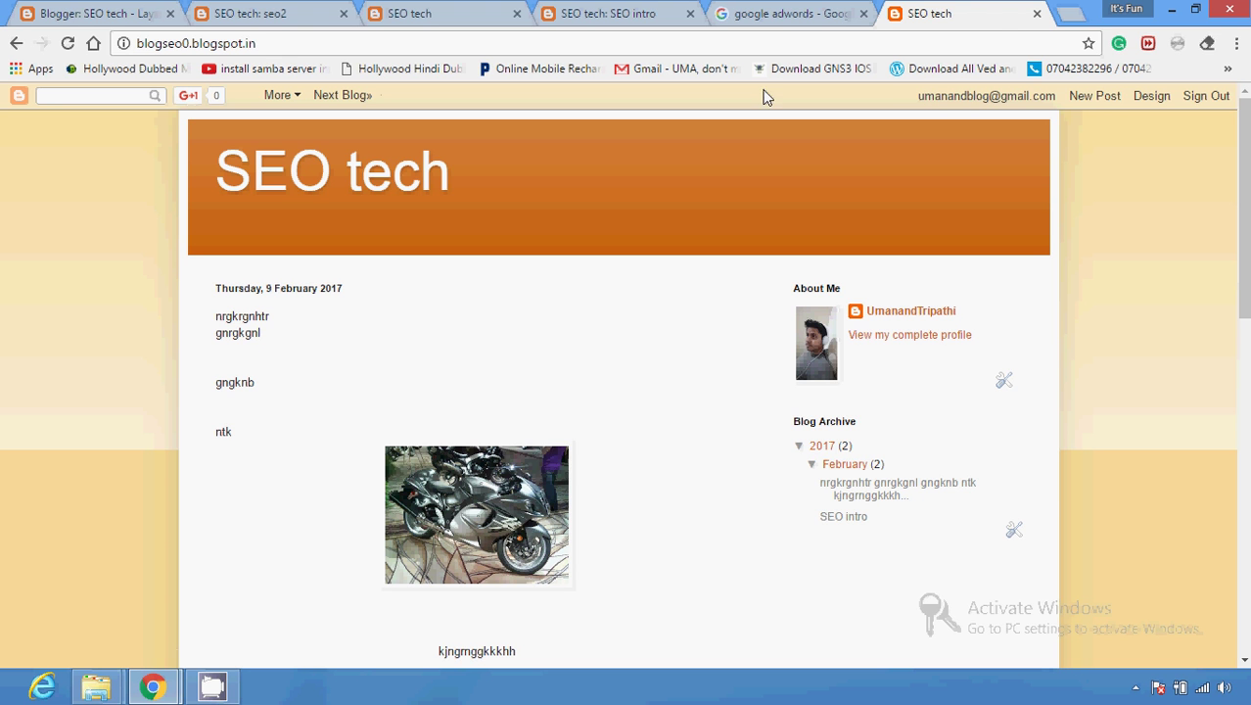
left_click(65, 43)
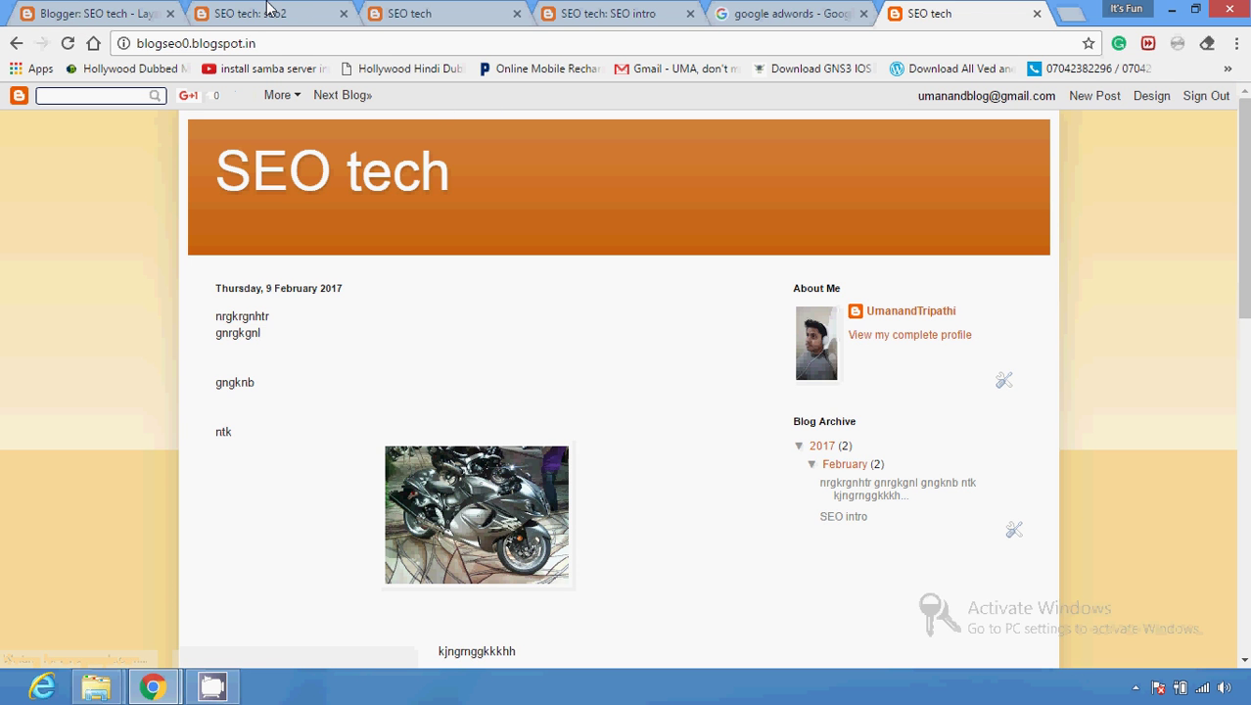
left_click(93, 13)
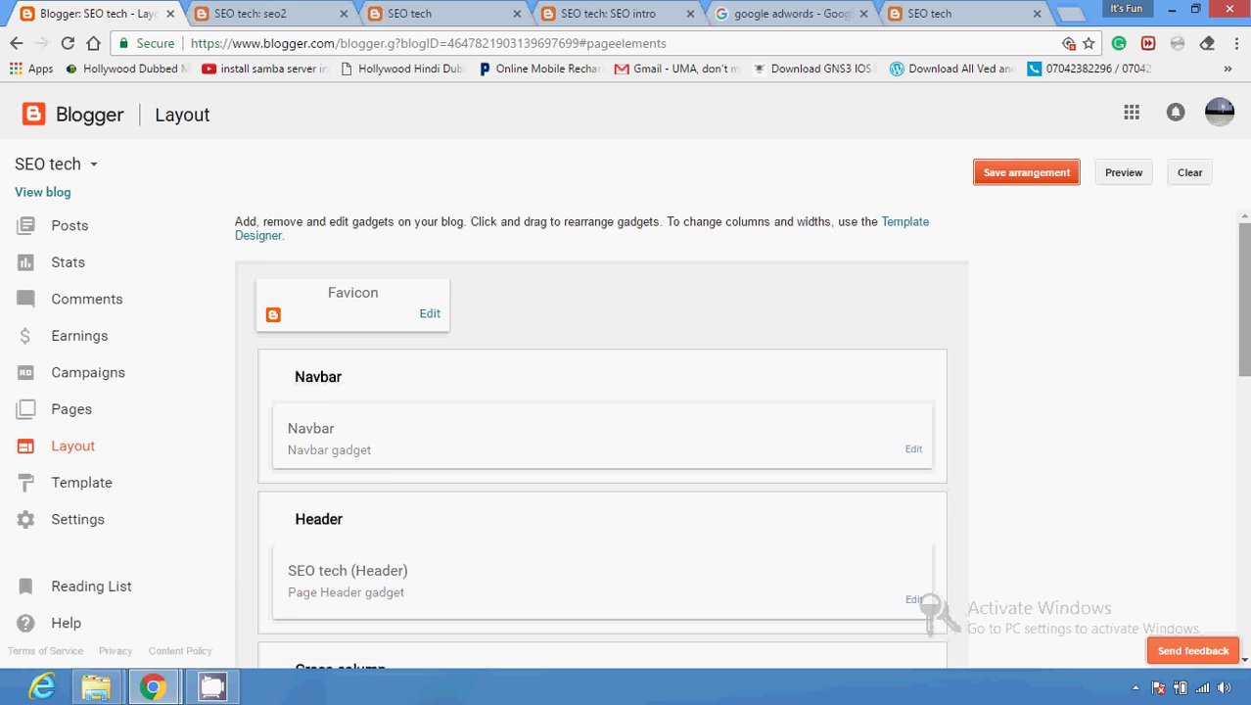
Upload the image 122_0506_02s+2005_triumph_speed_triple+front_side_view0 from the BIKEZZZ folder to the Header gadget, saving both the gadget and the layout arrangement.
scroll(601, 441, "down", 1)
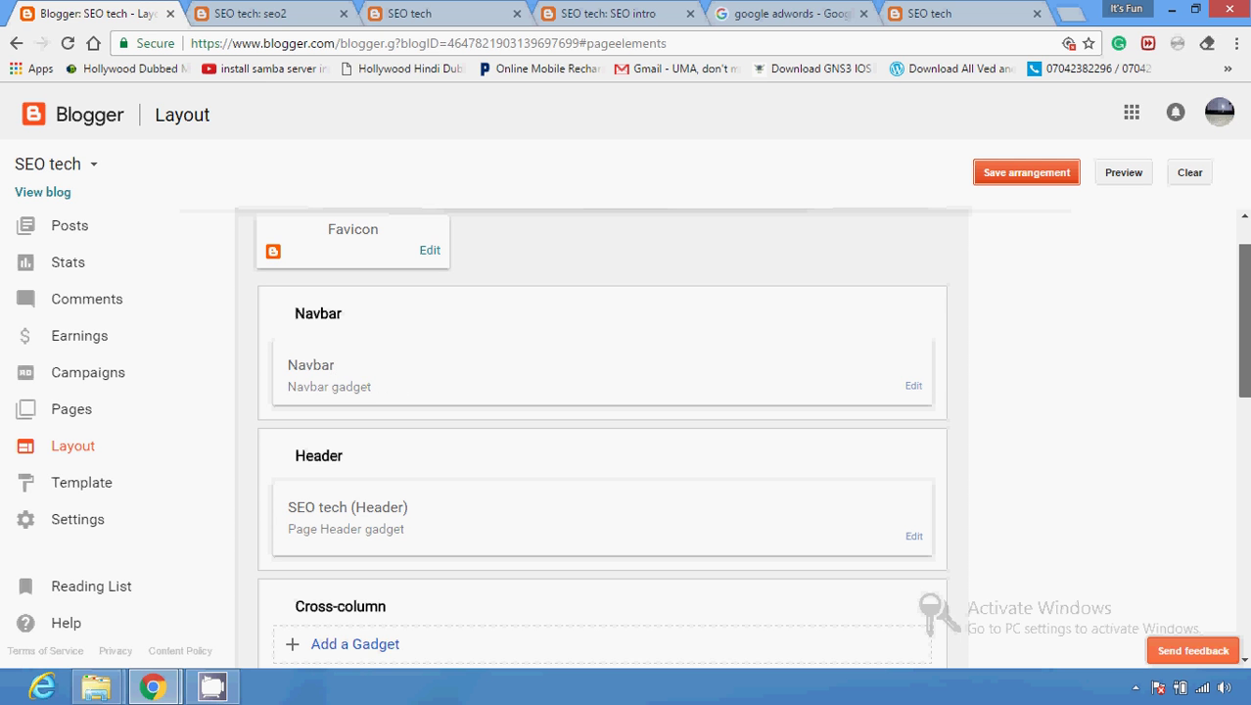
scroll(602, 440, "down", 1)
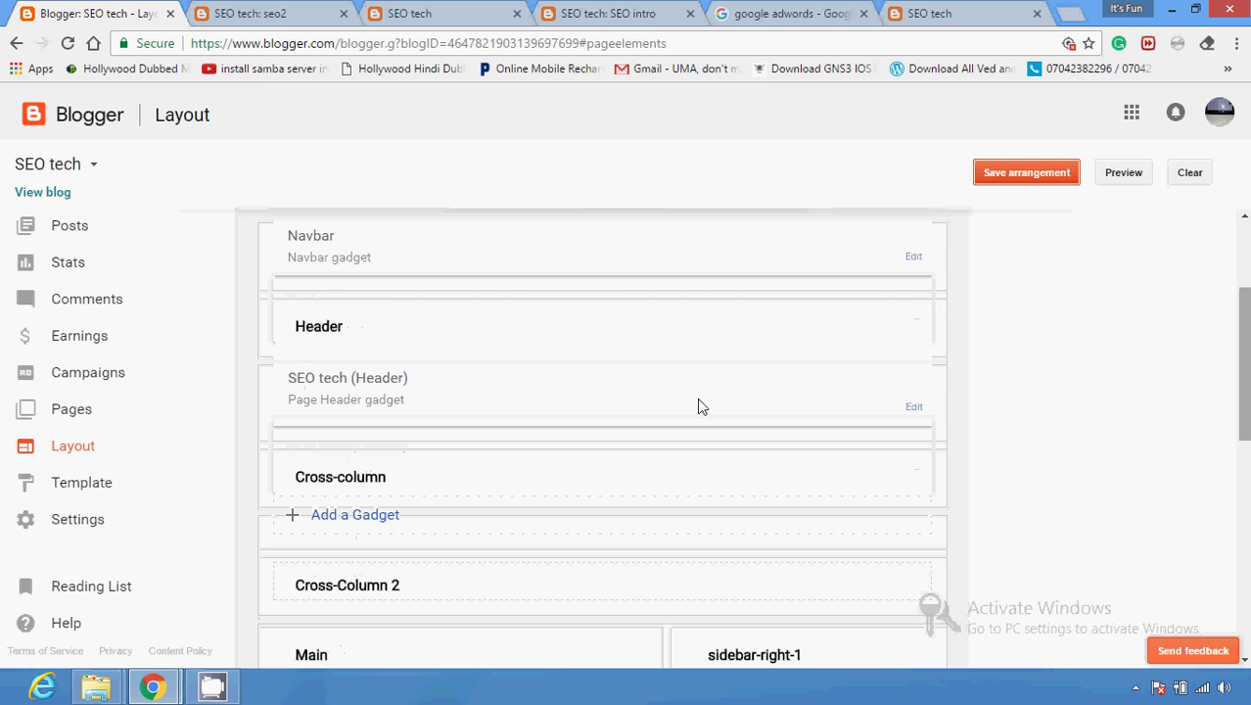
left_click(913, 409)
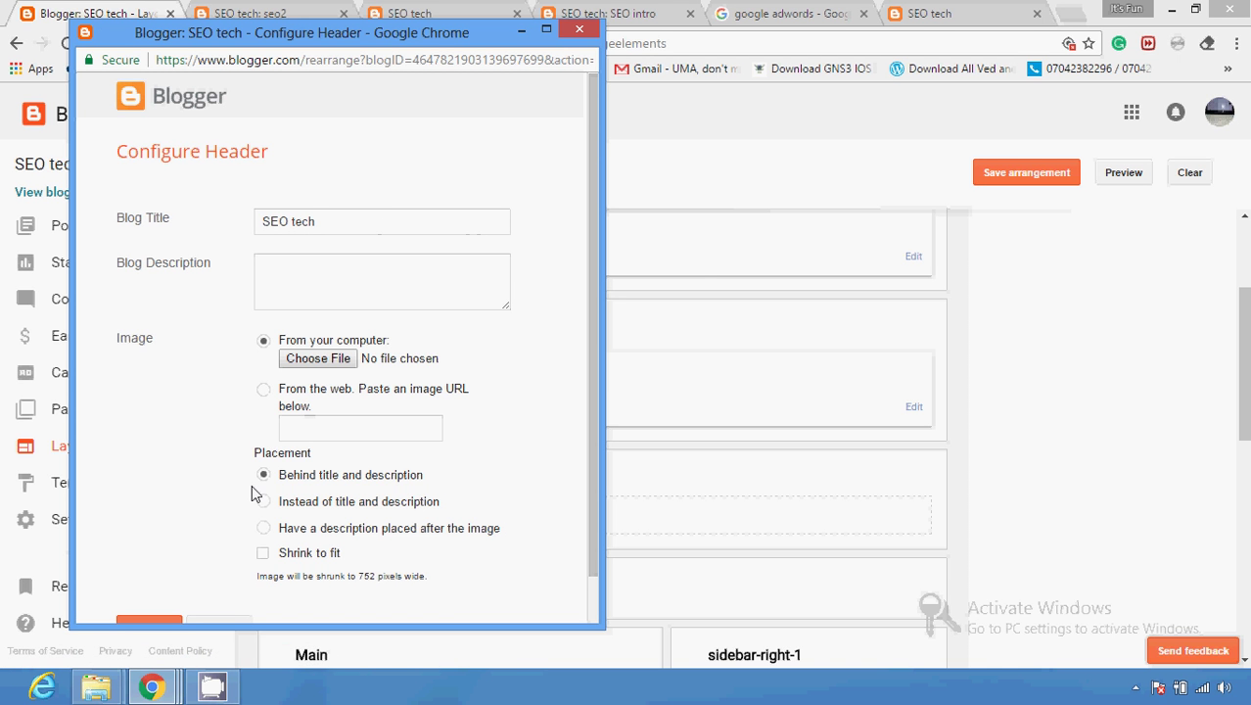
left_click(298, 360)
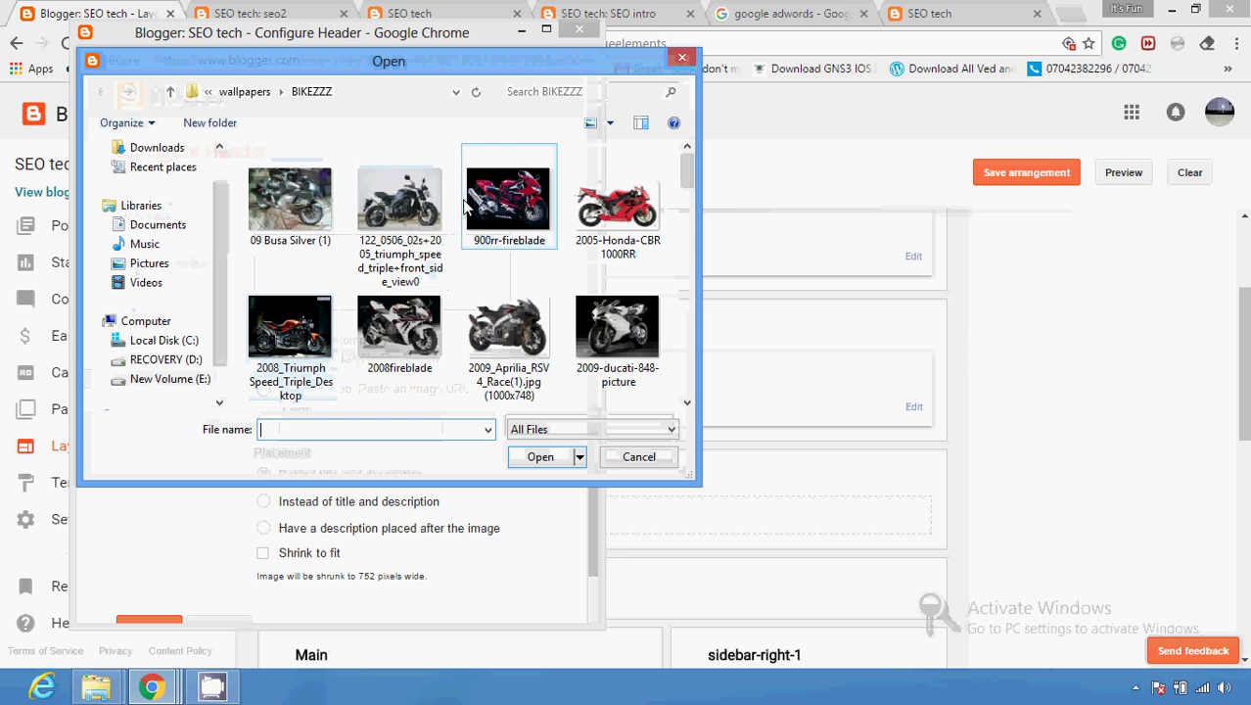
left_click(383, 227)
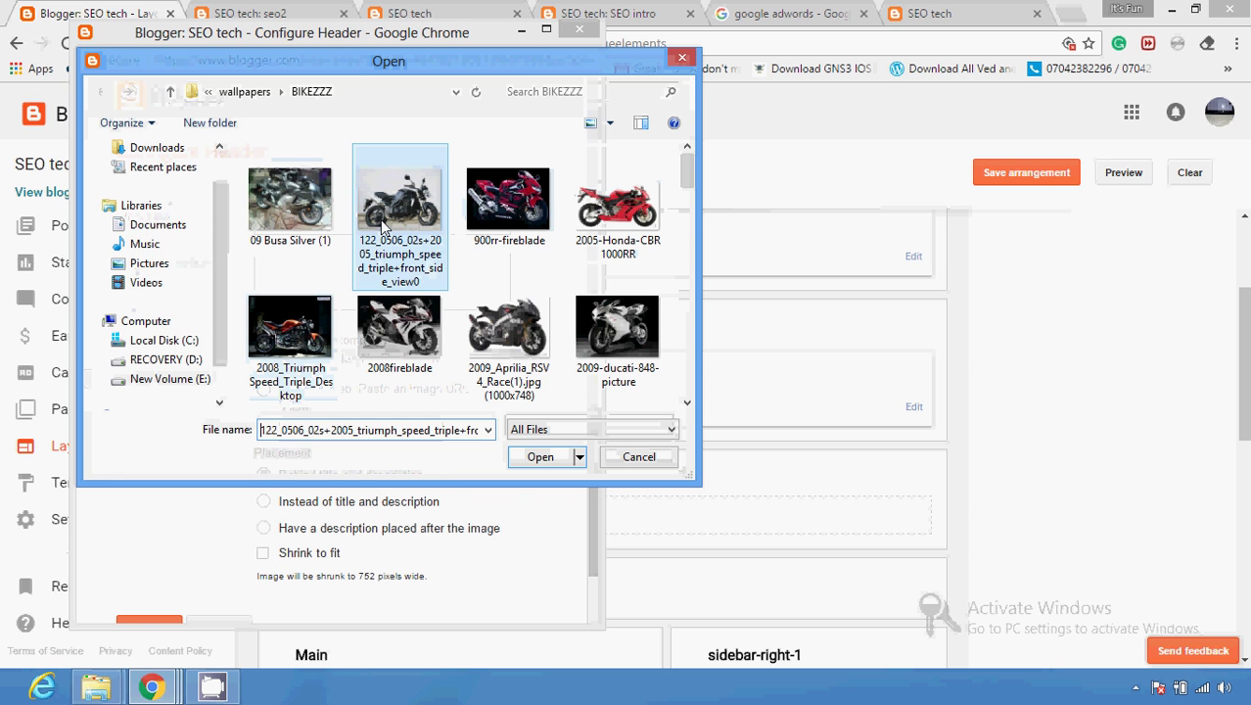
left_click(541, 459)
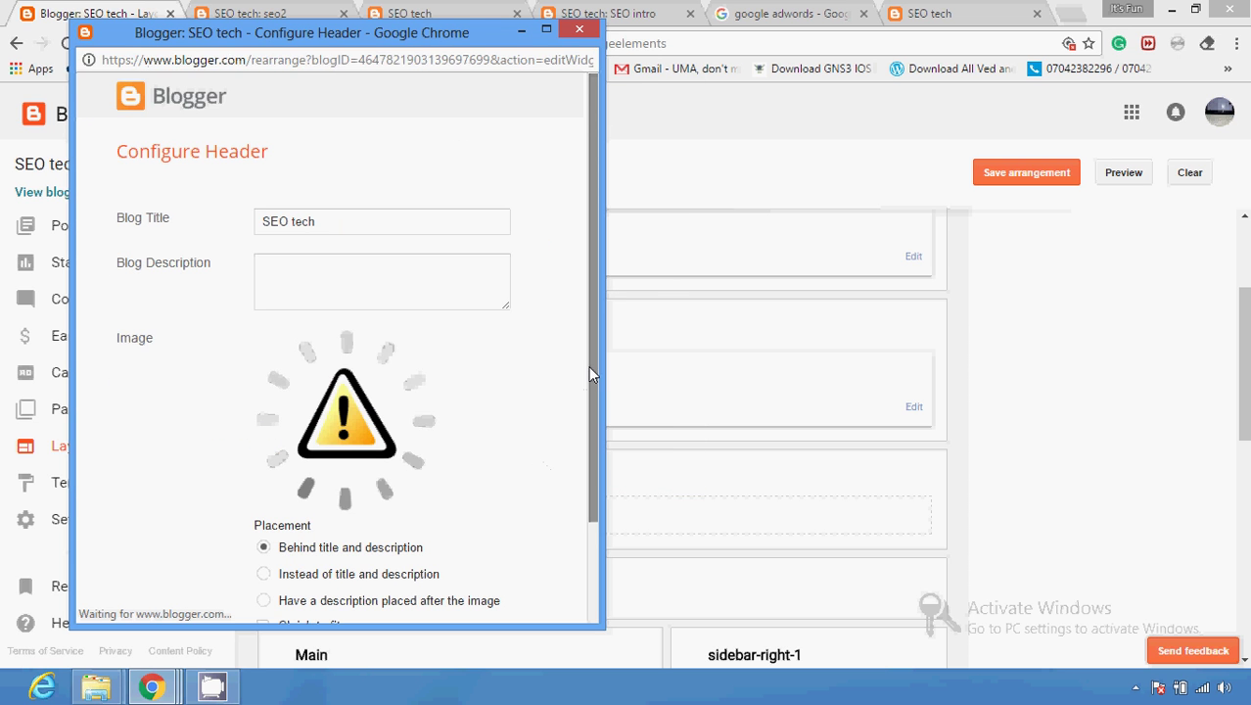
left_click_drag(589, 369, 580, 478)
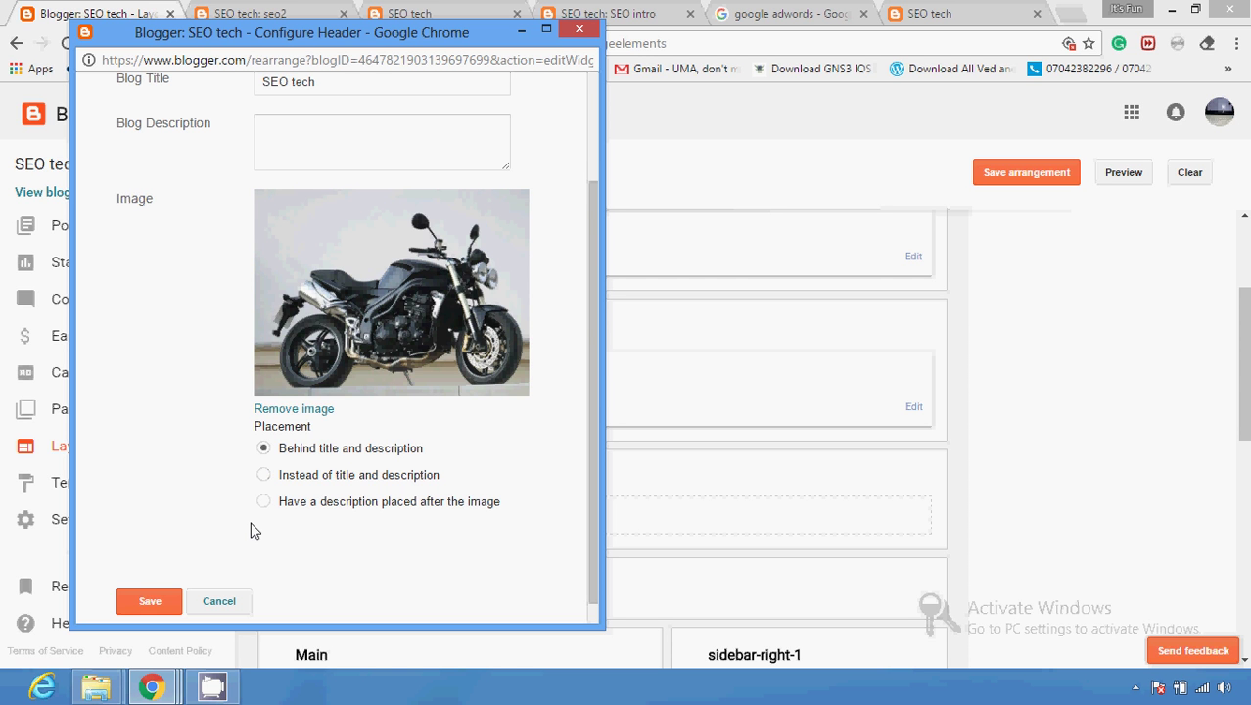
left_click(130, 604)
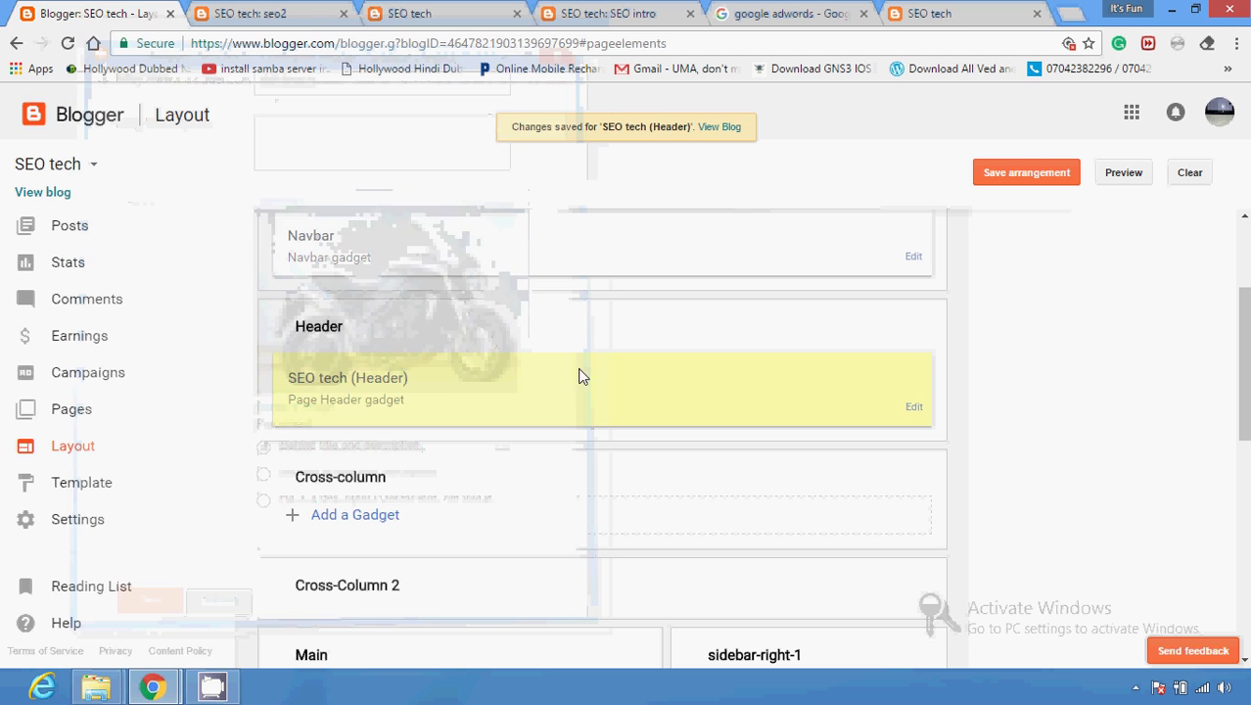
left_click(991, 171)
Reload the live blog and inspect the header image, highlighting the SEO tech title over it.
left_click(932, 13)
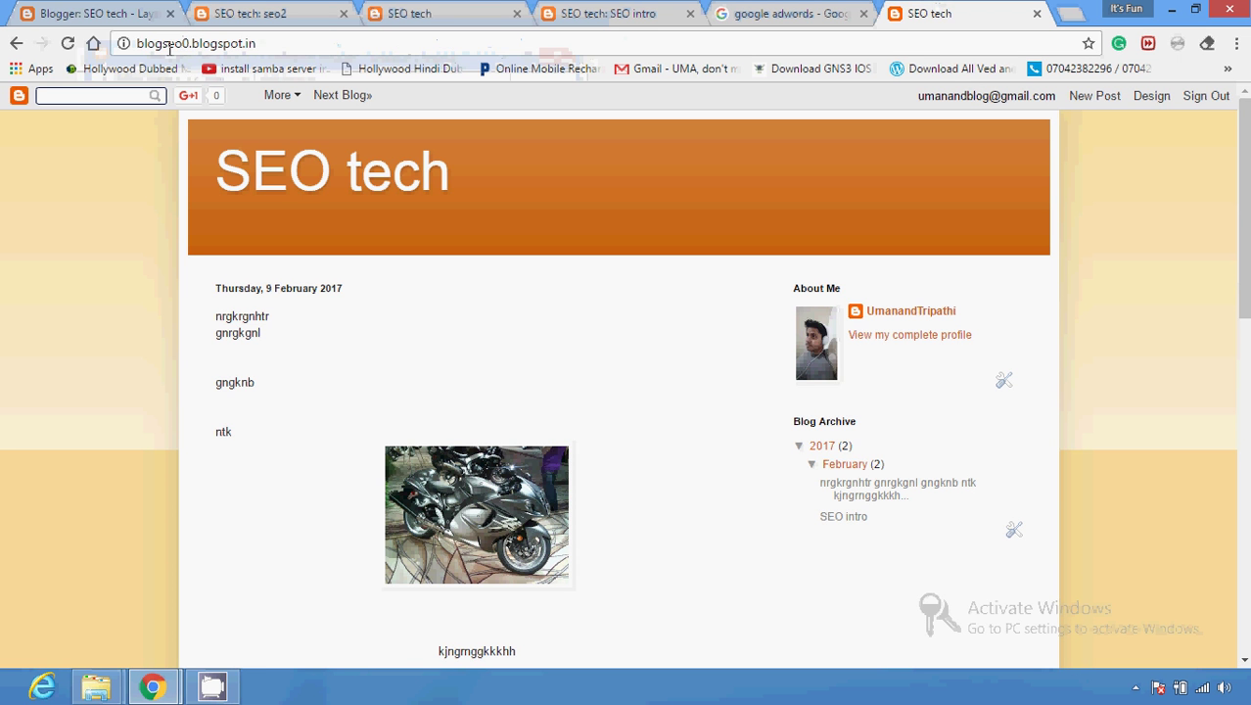
left_click(67, 46)
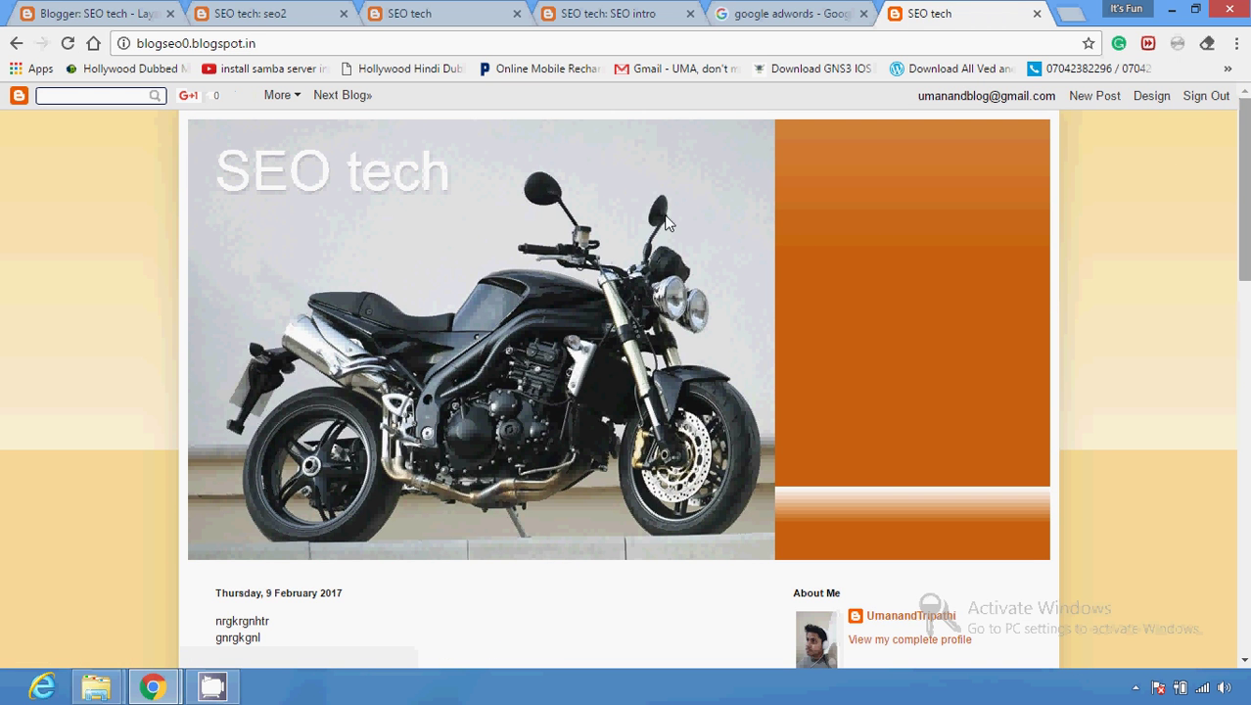
left_click_drag(231, 176, 442, 178)
left_click_drag(1244, 186, 1245, 292)
scroll(625, 375, "up", 4)
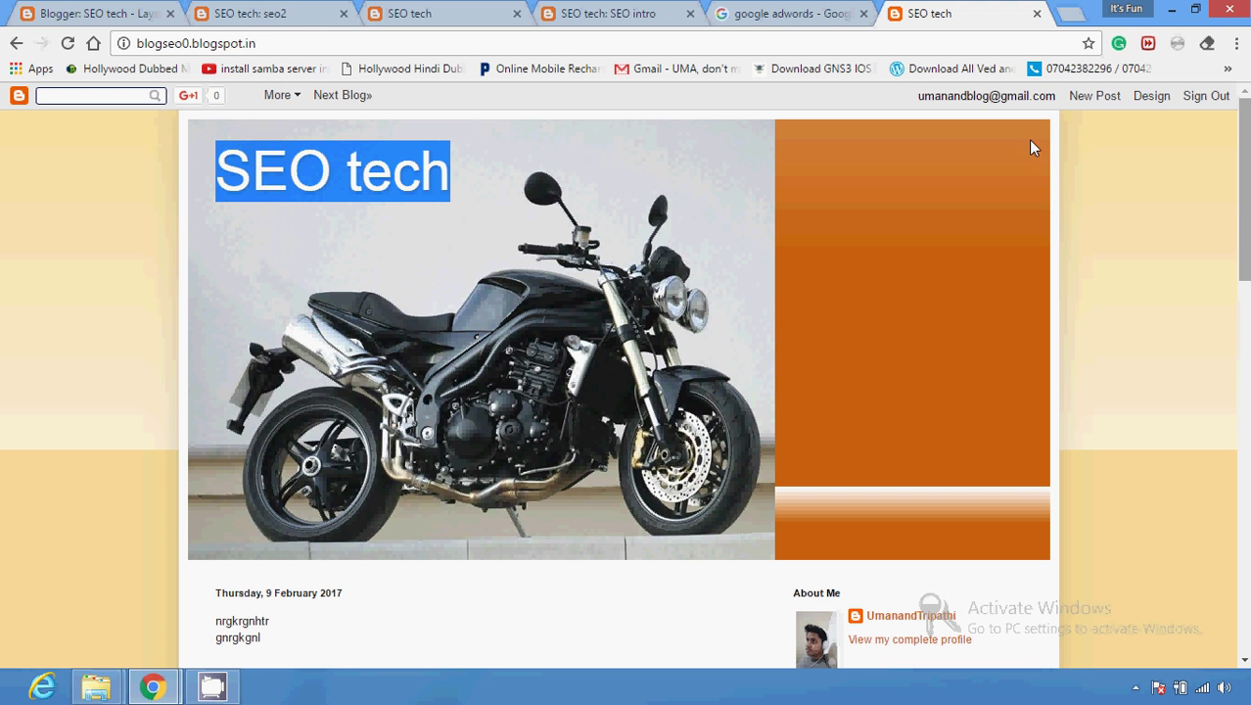
Compare the header, cross-column, main and sidebar sections in the layout editor with the live blog.
left_click(82, 11)
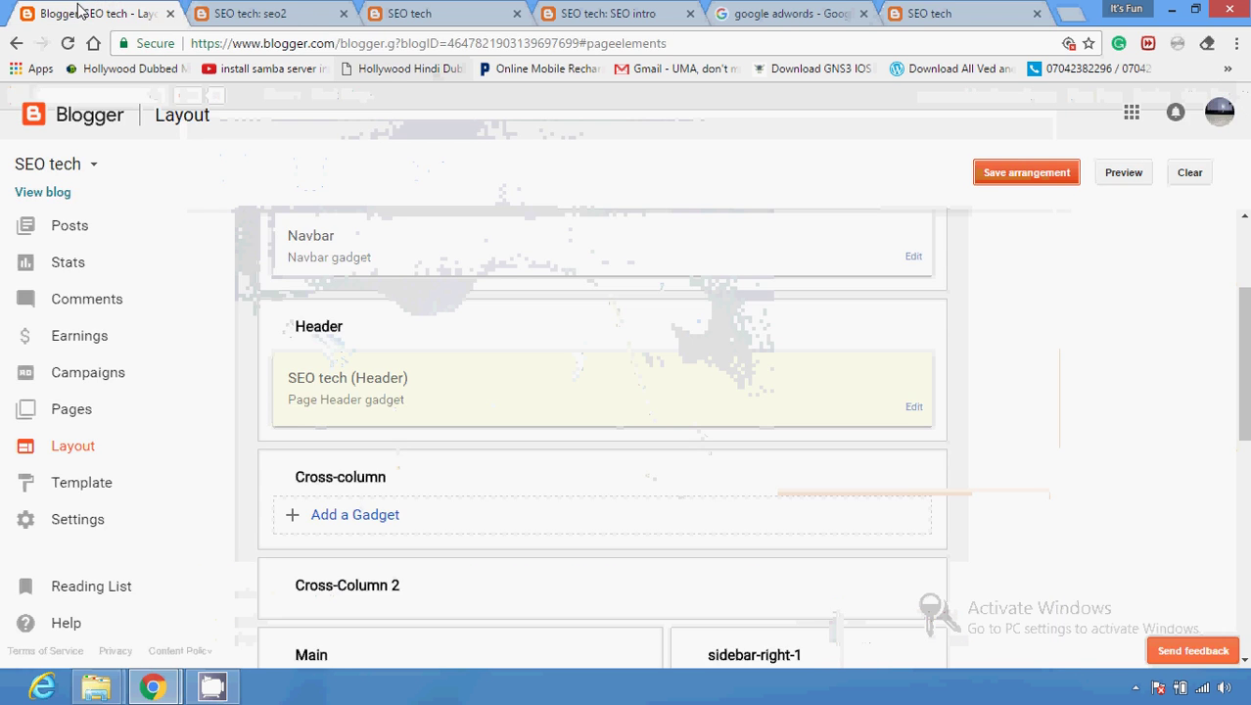
left_click_drag(1244, 372, 1245, 390)
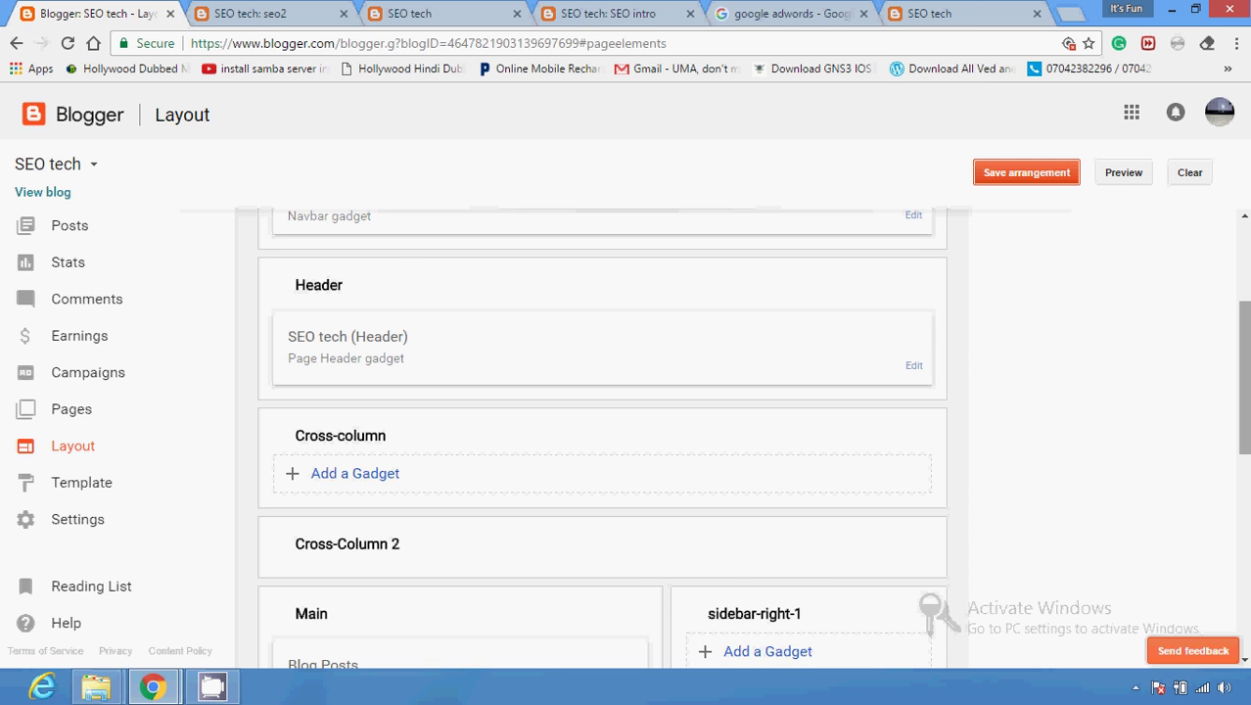
scroll(1217, 324, "down", 1)
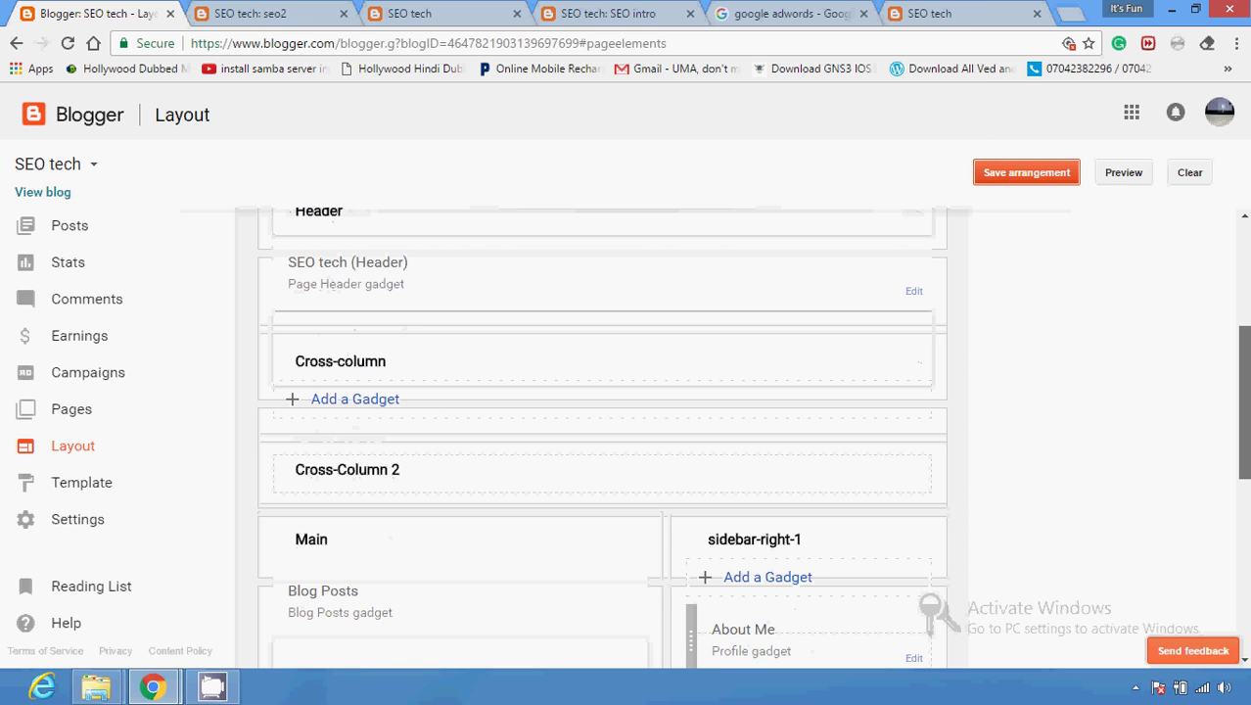
left_click(979, 13)
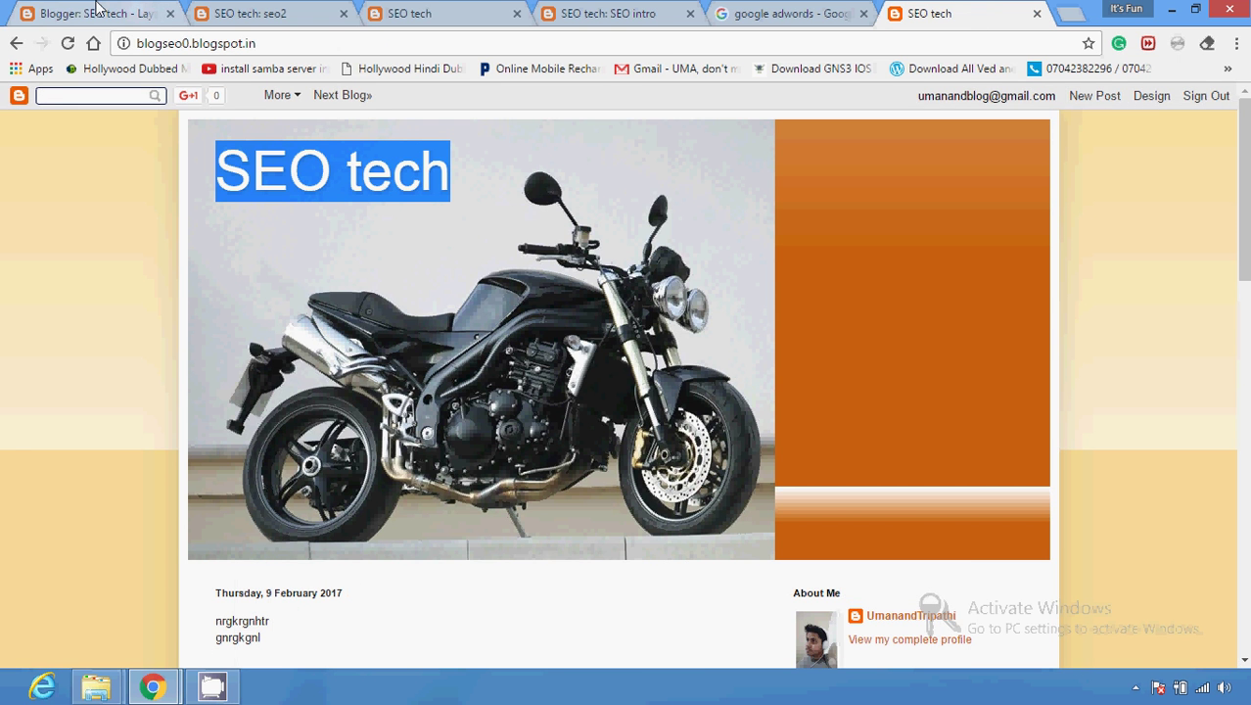
left_click(98, 8)
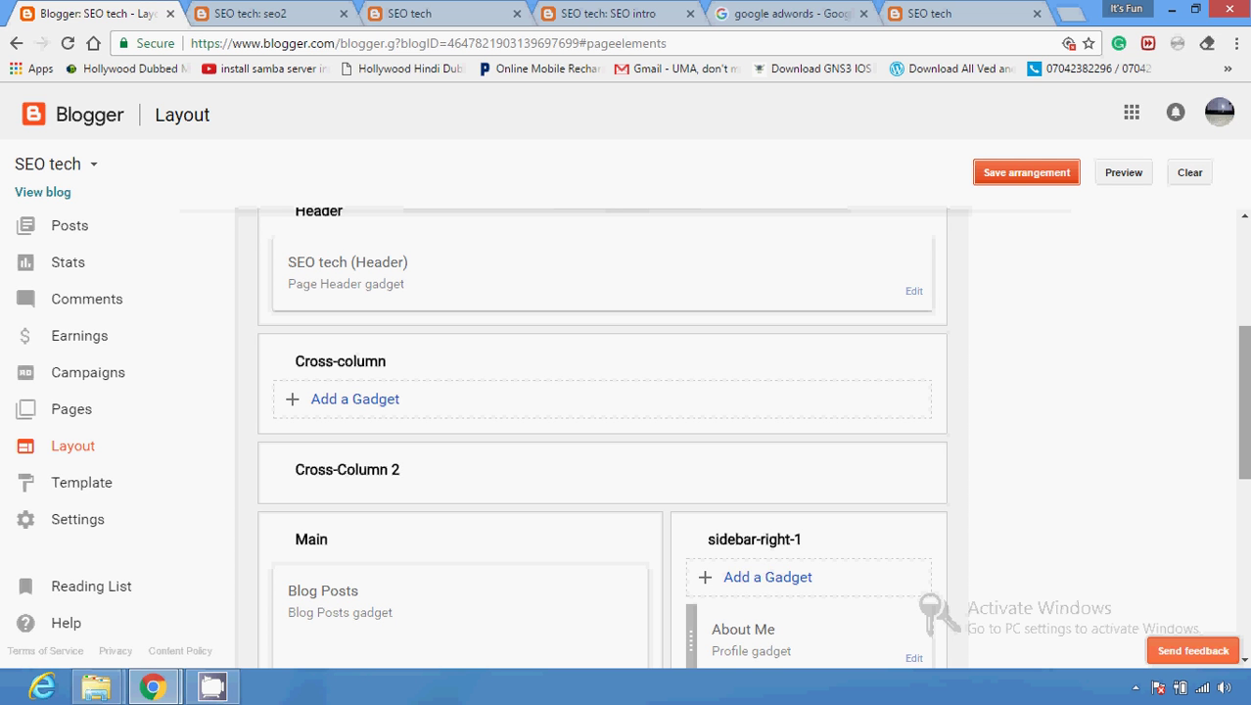
scroll(786, 350, "down", 1)
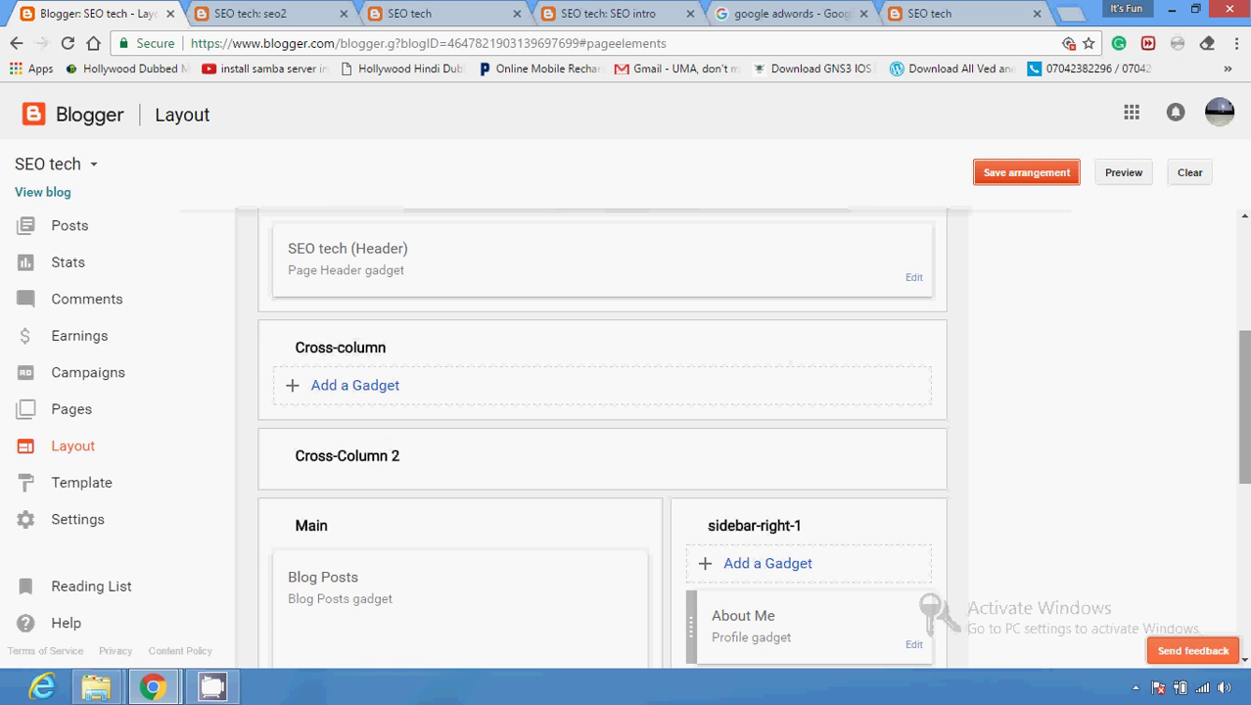
scroll(603, 440, "up", 1)
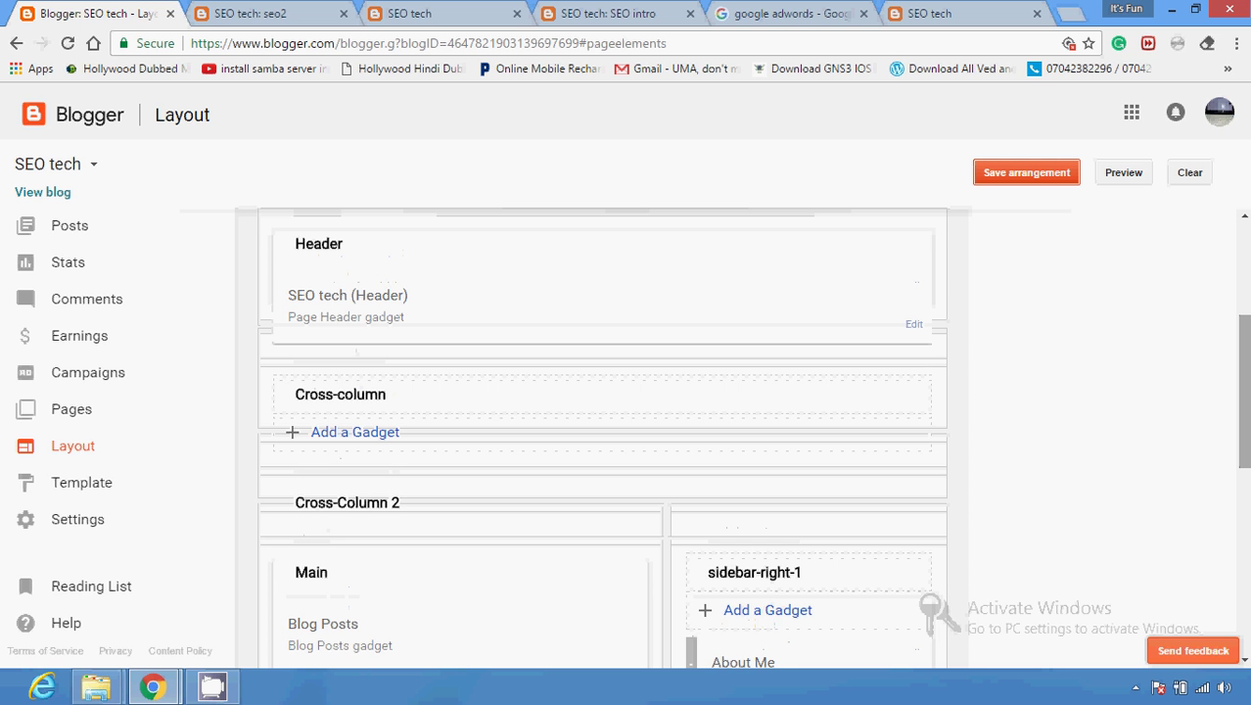
scroll(602, 441, "down", 1)
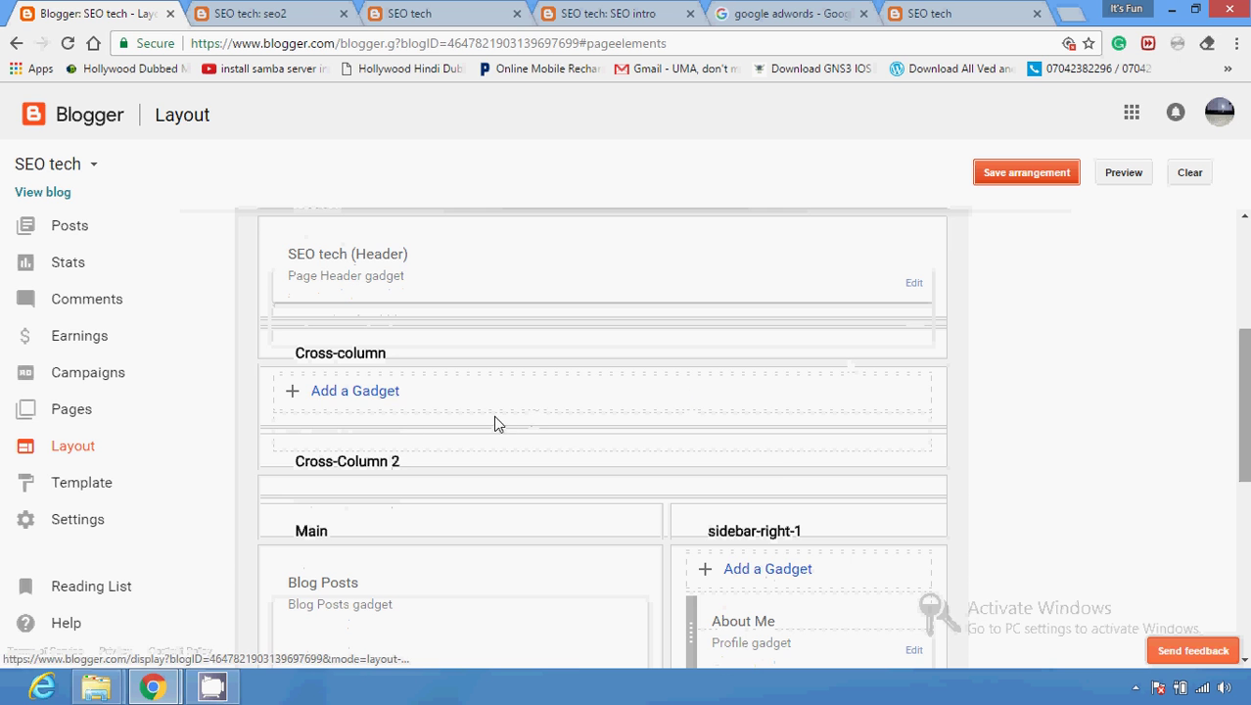
Swap the About Me and Blog Archive gadgets back and forth in sidebar-right-1, ending with About Me first.
left_click_drag(1243, 392, 1243, 480)
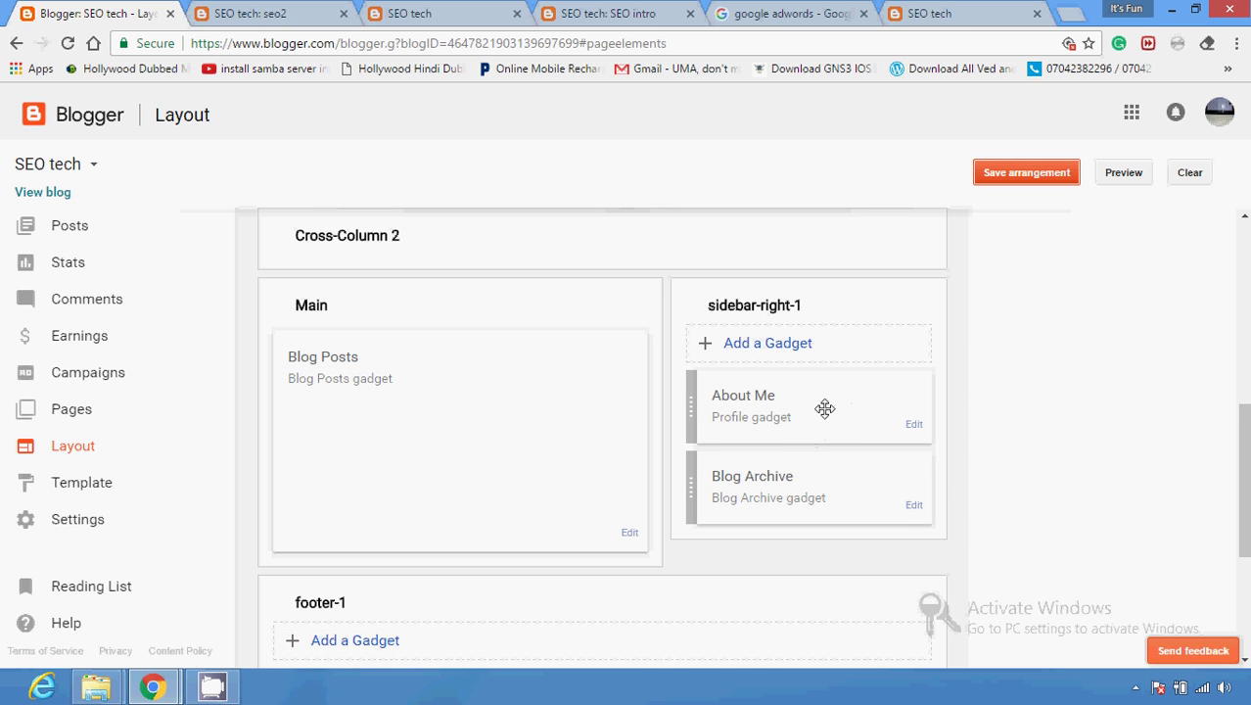
left_click_drag(824, 408, 829, 497)
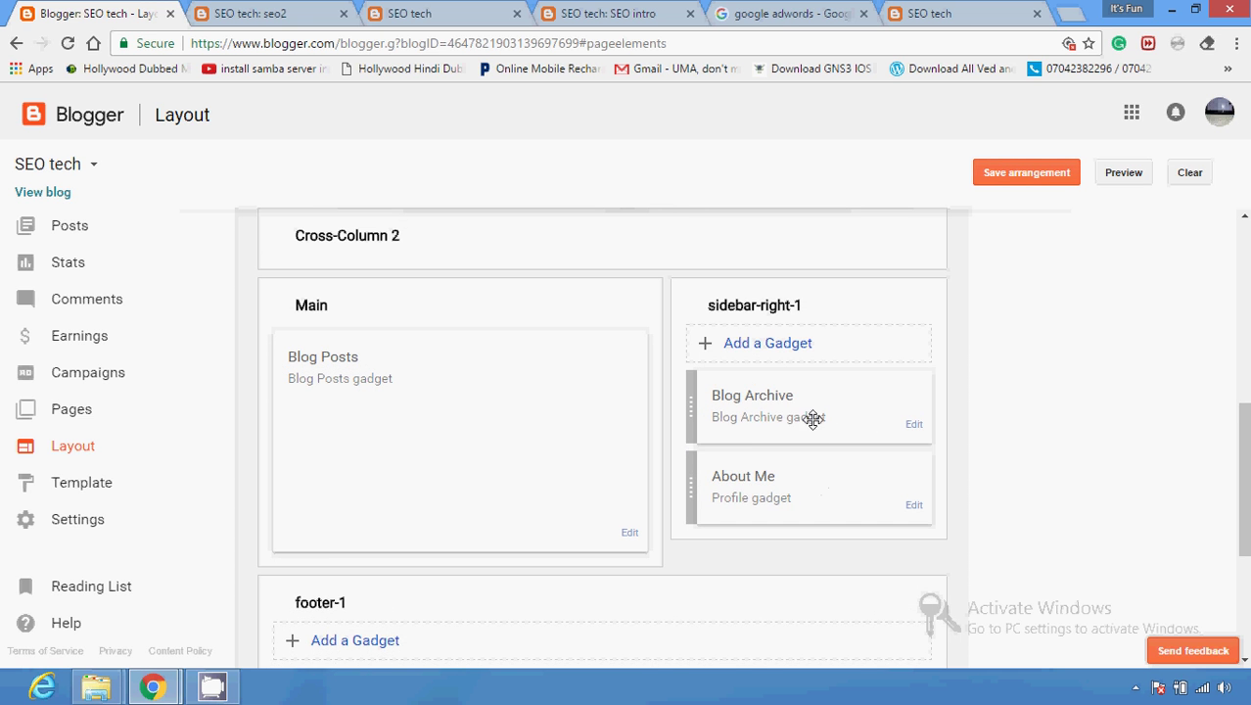
left_click_drag(809, 410, 805, 507)
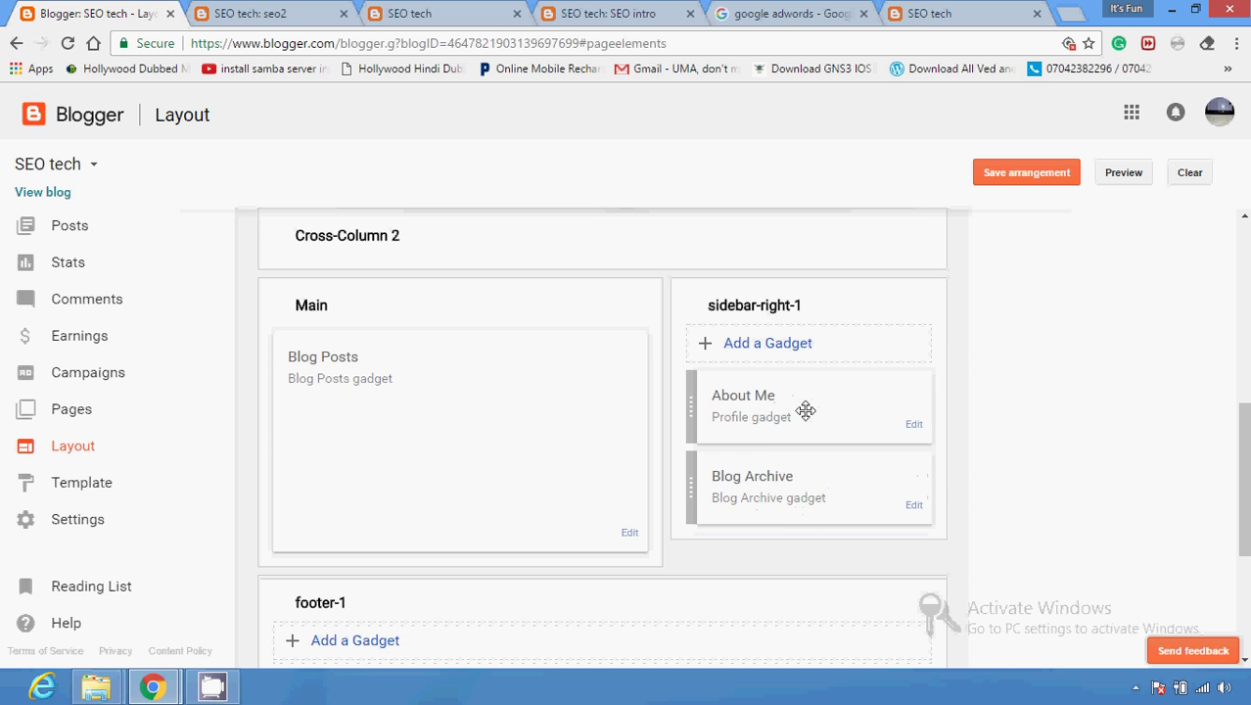
left_click_drag(805, 448, 805, 506)
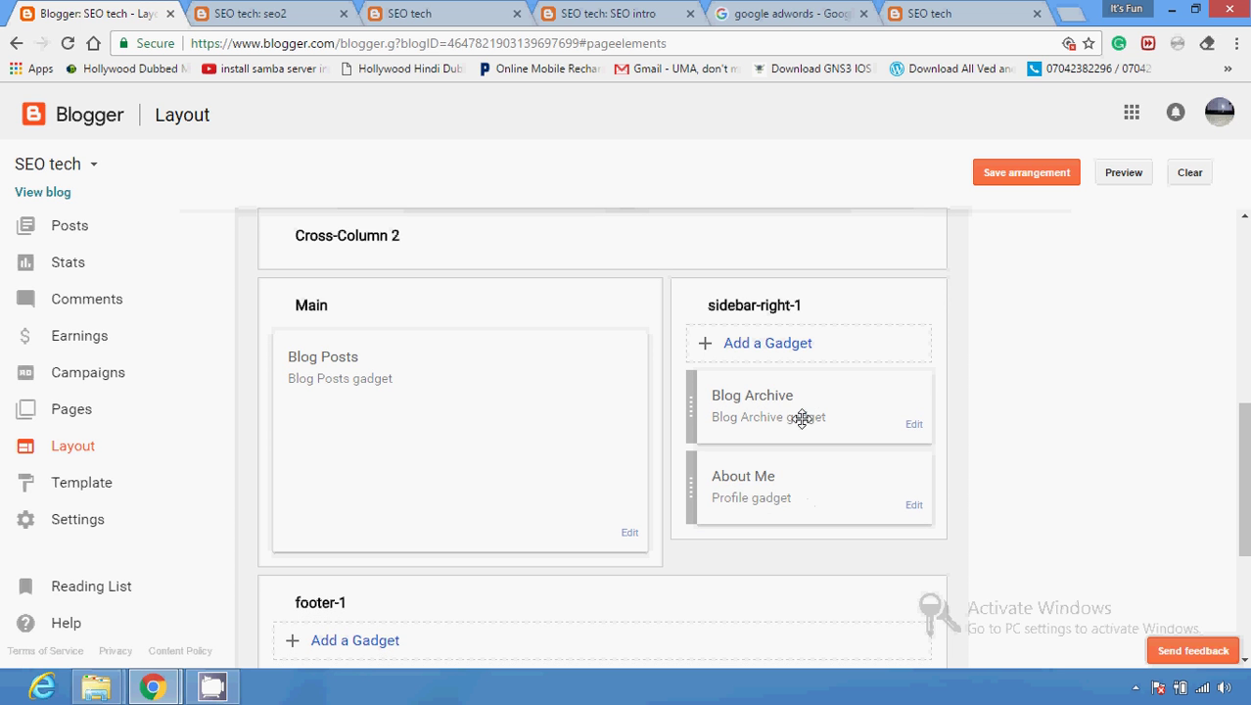
left_click_drag(801, 418, 799, 497)
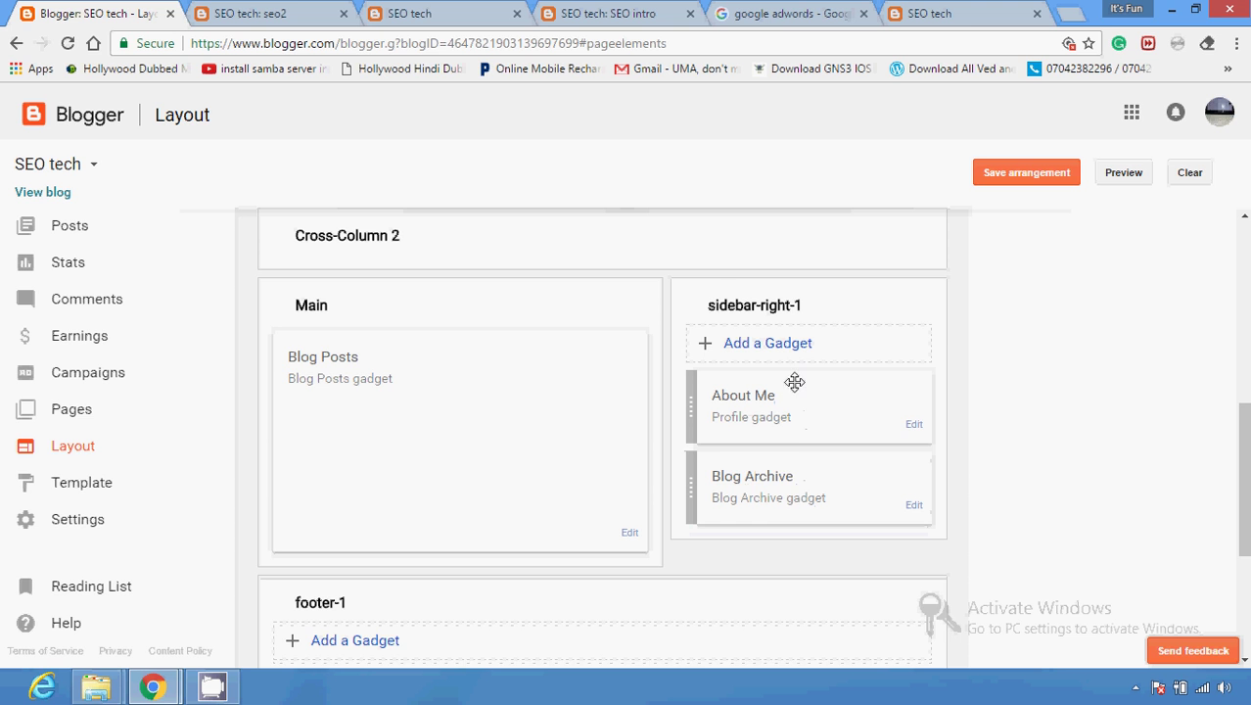
left_click_drag(810, 412, 825, 556)
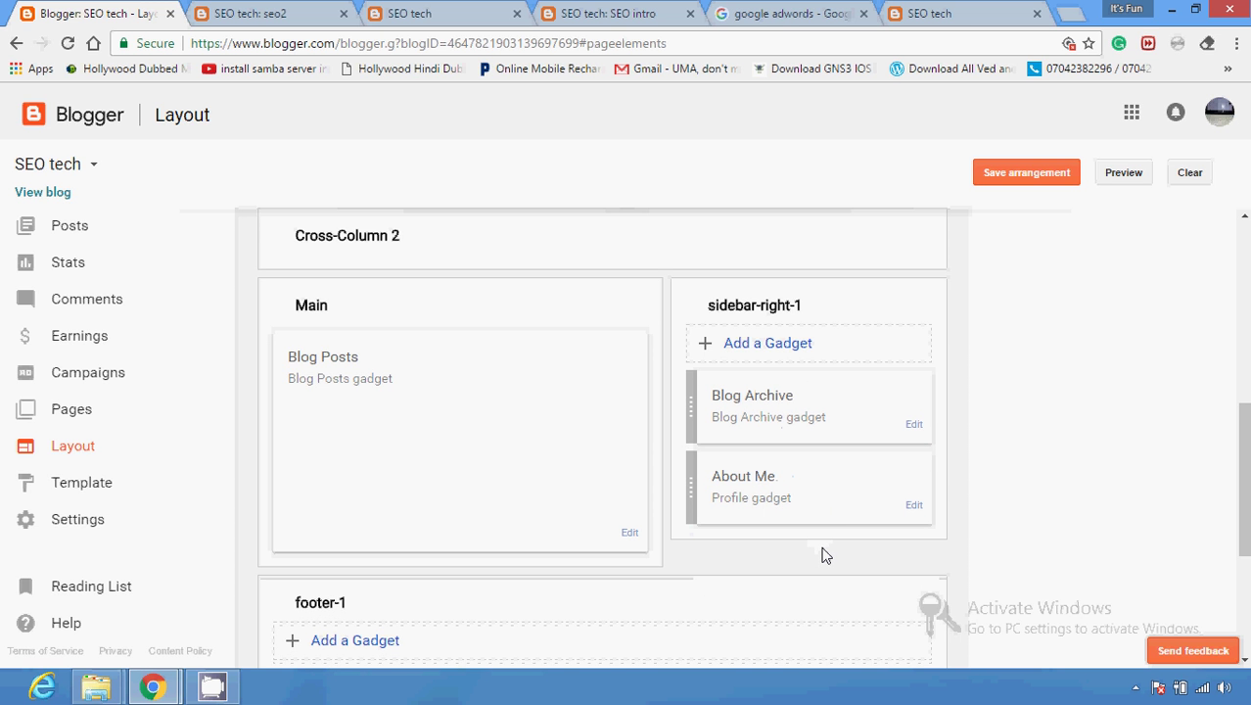
left_click_drag(813, 445, 813, 499)
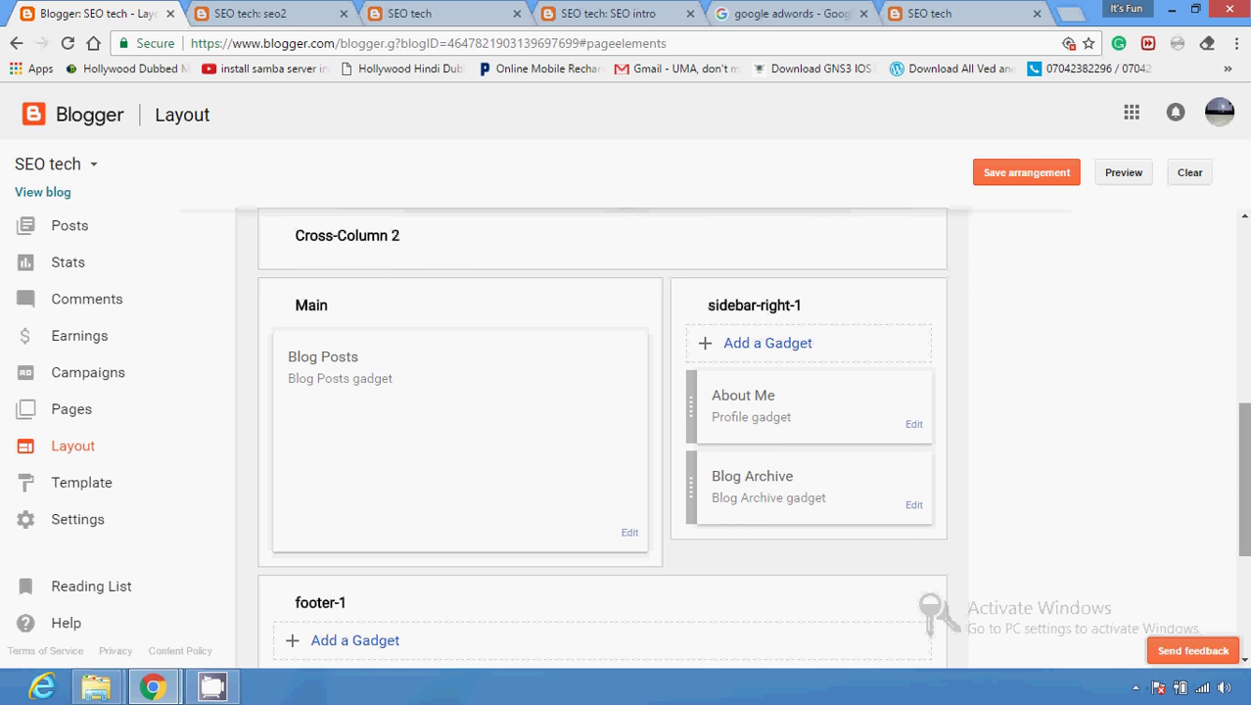
Review the layout's sections from the favicon and navbar down to the sidebar and footer.
scroll(602, 441, "up", 1)
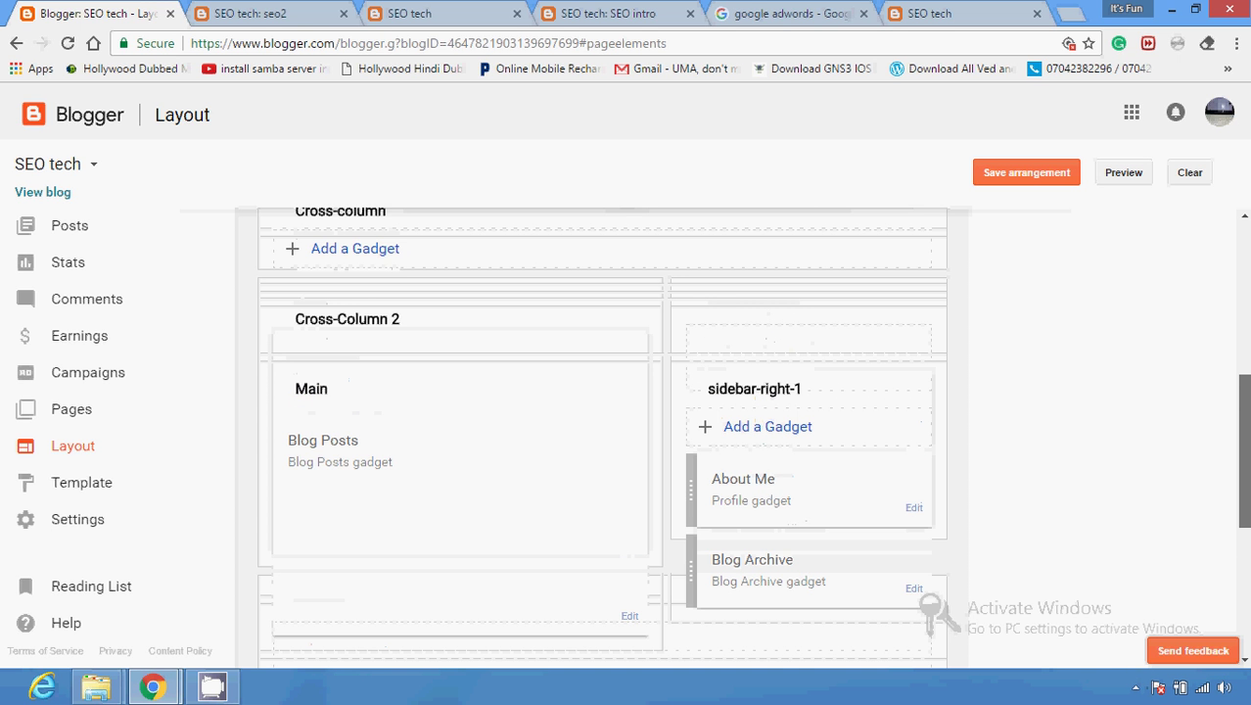
scroll(935, 609, "up", 2)
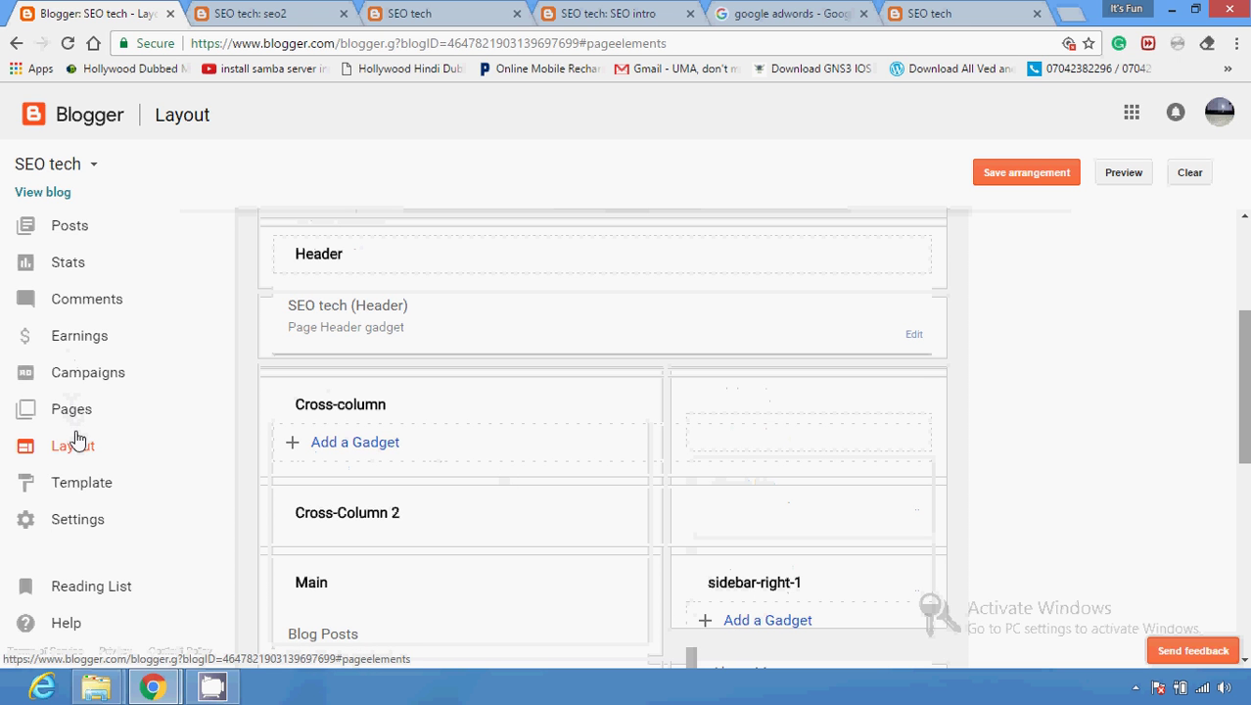
scroll(1062, 395, "down", 1)
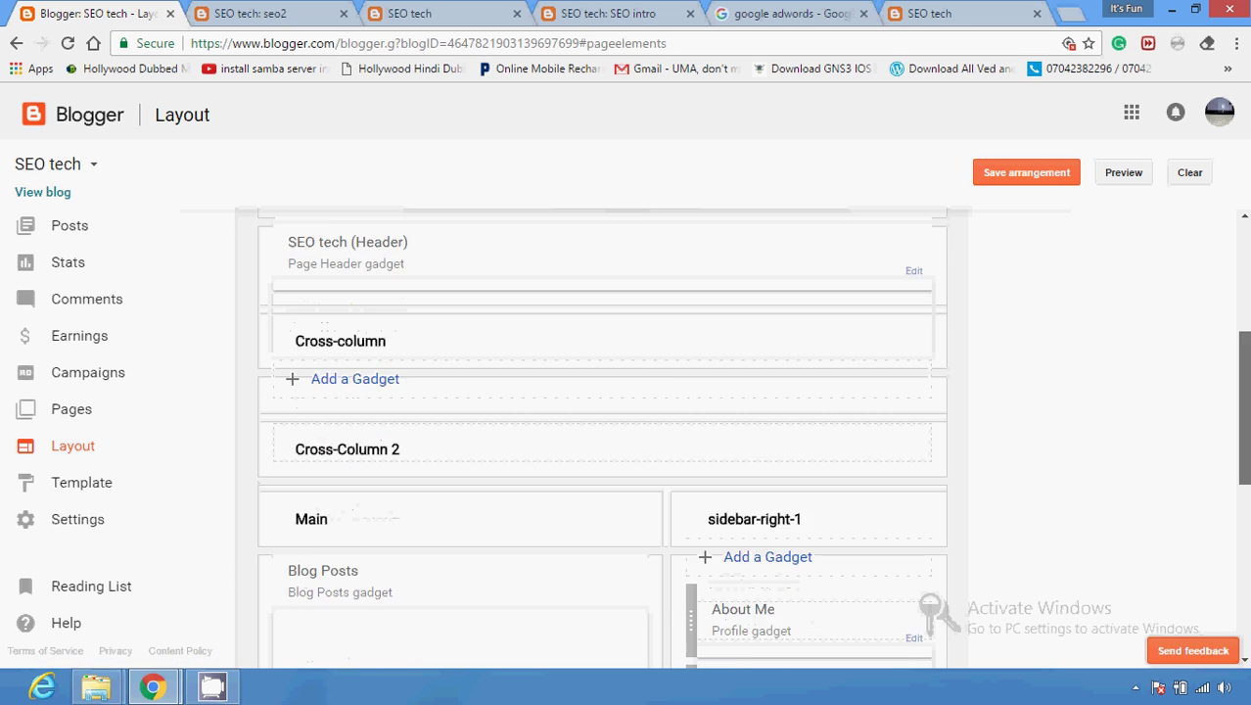
scroll(932, 611, "down", 1)
scroll(932, 609, "up", 1)
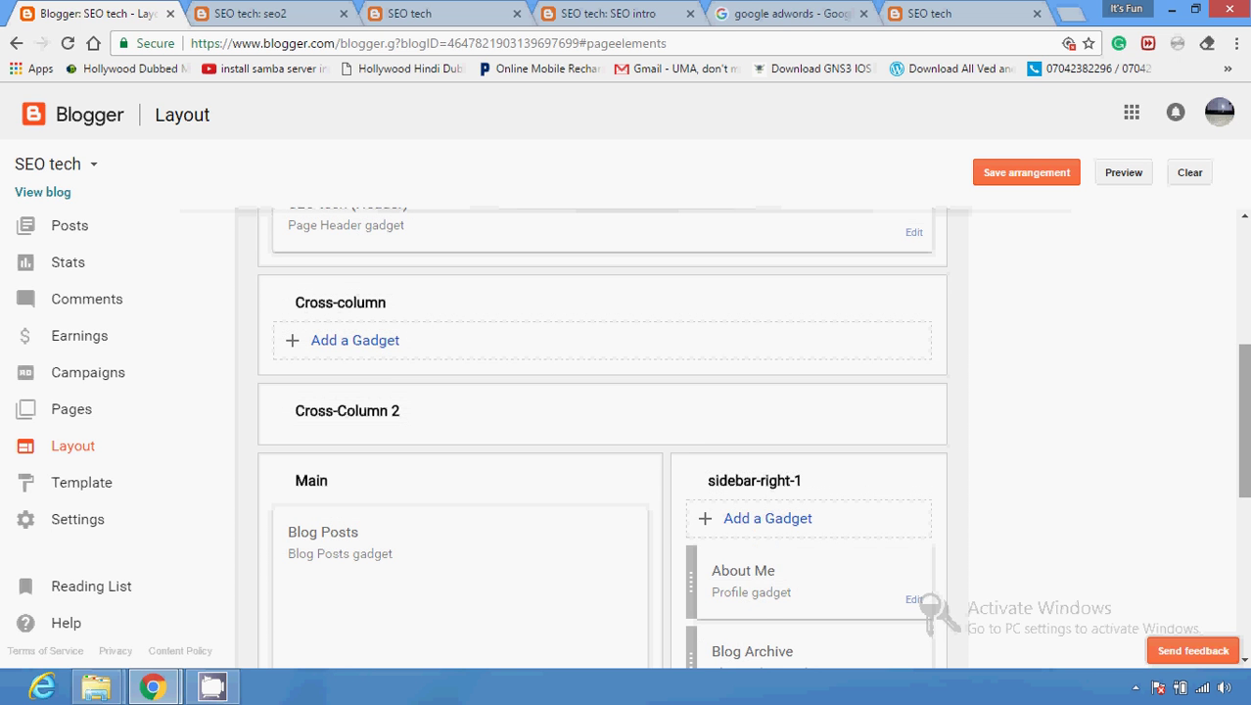
scroll(932, 611, "up", 3)
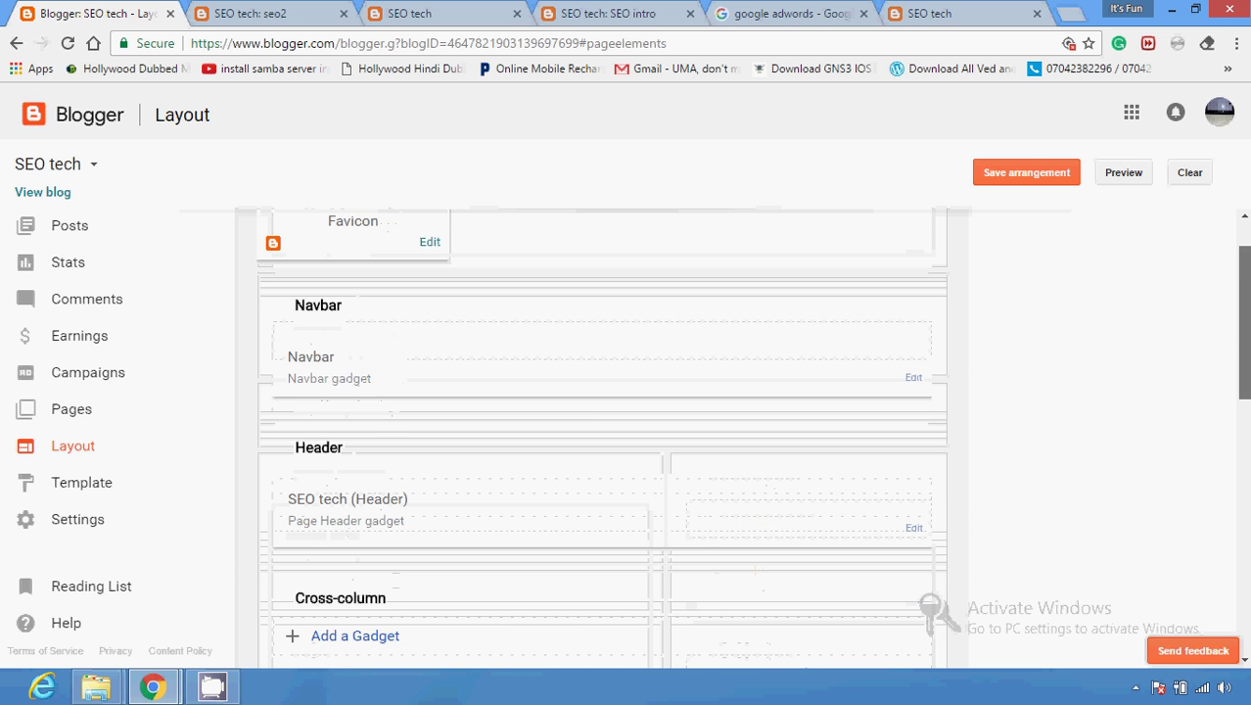
scroll(932, 611, "down", 5)
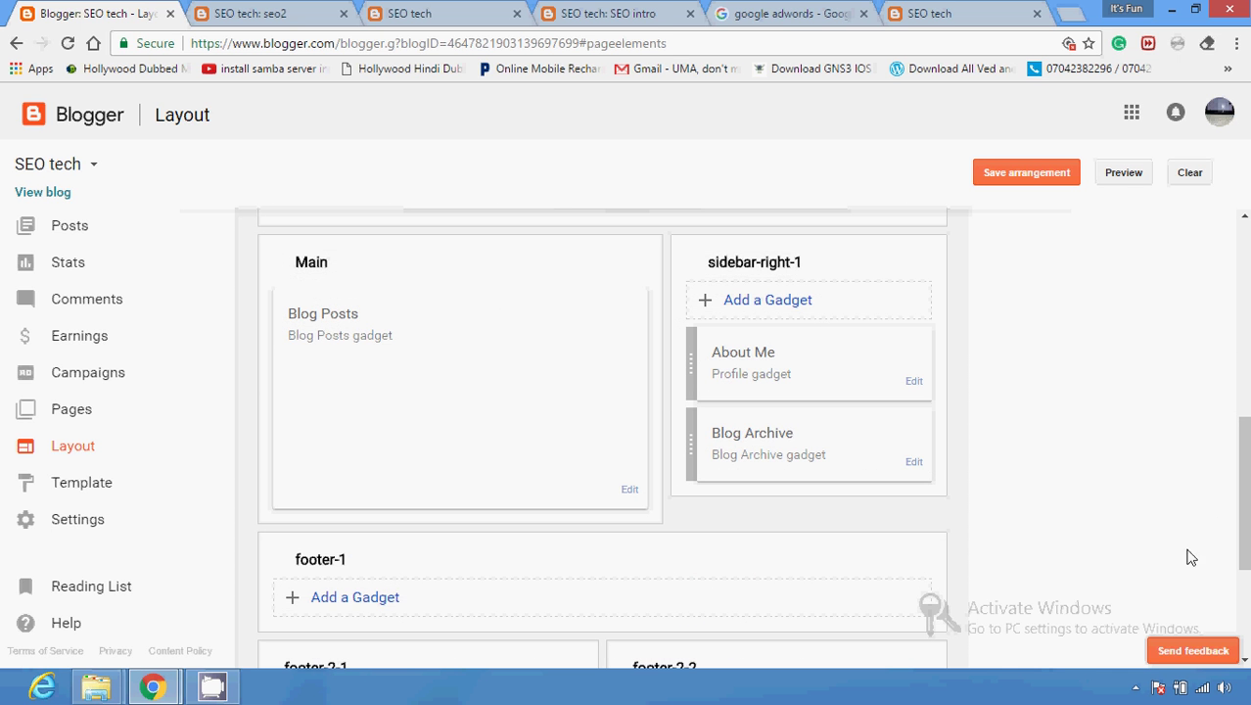
left_click(1136, 687)
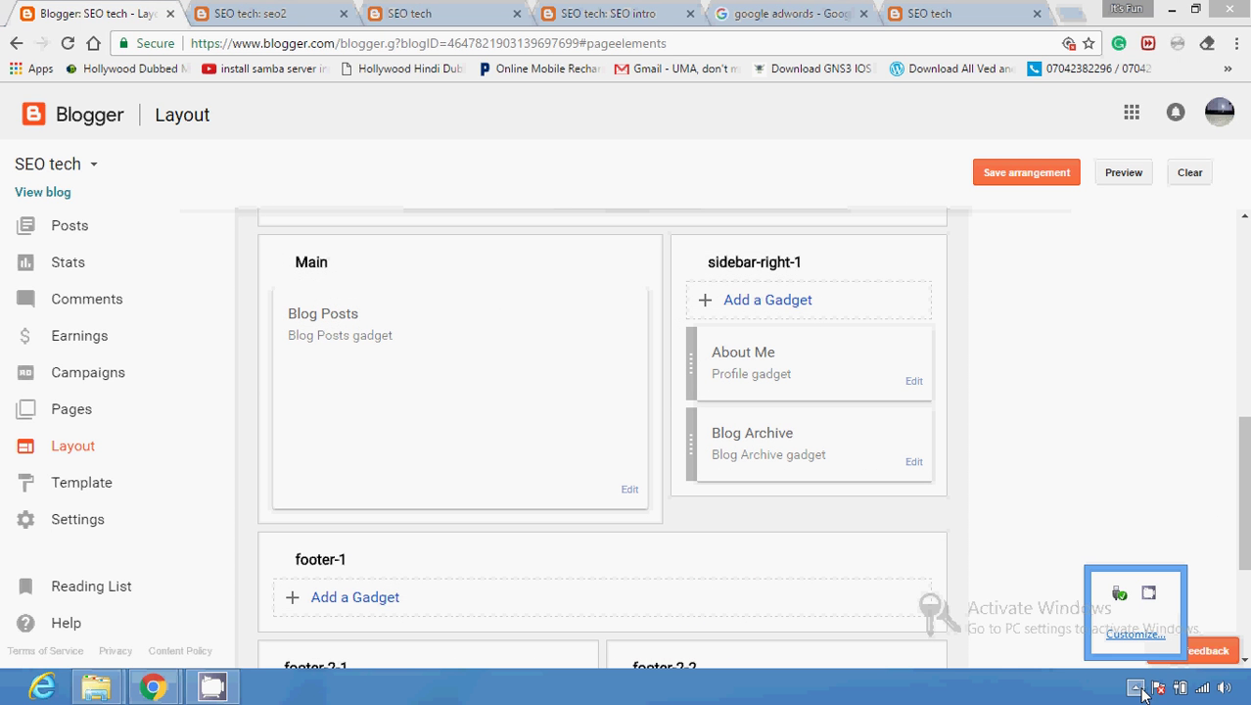
right_click(1147, 599)
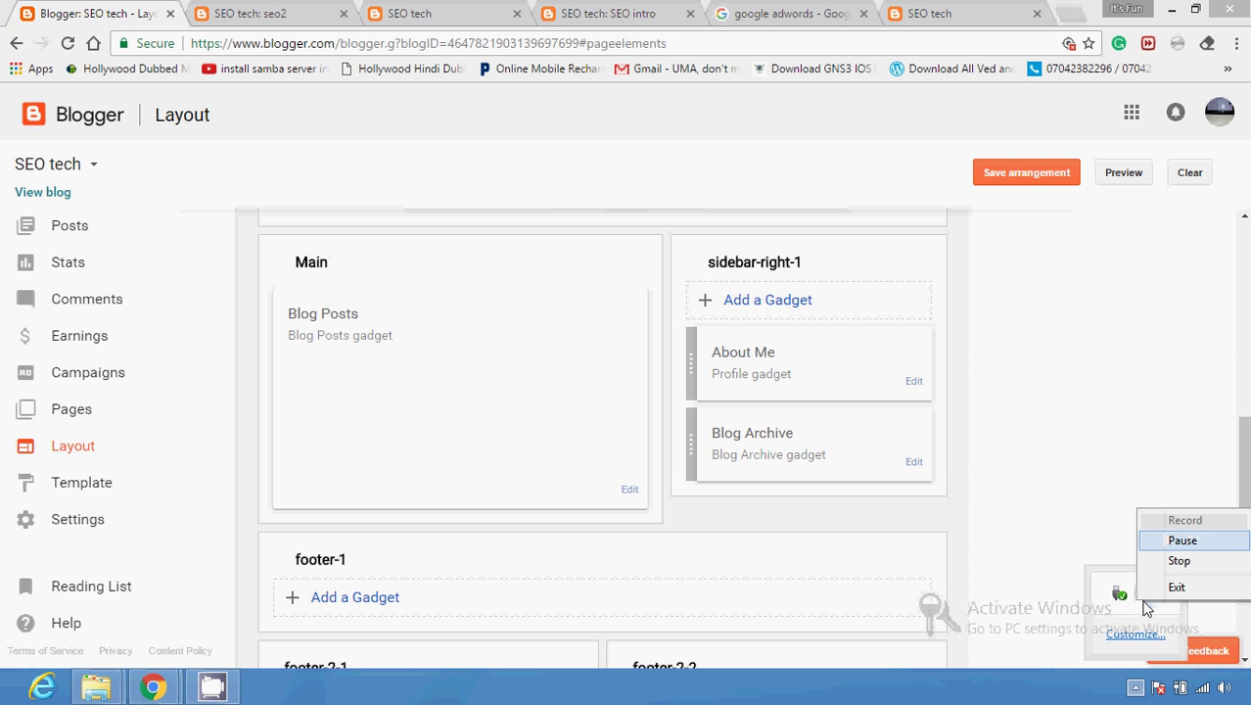